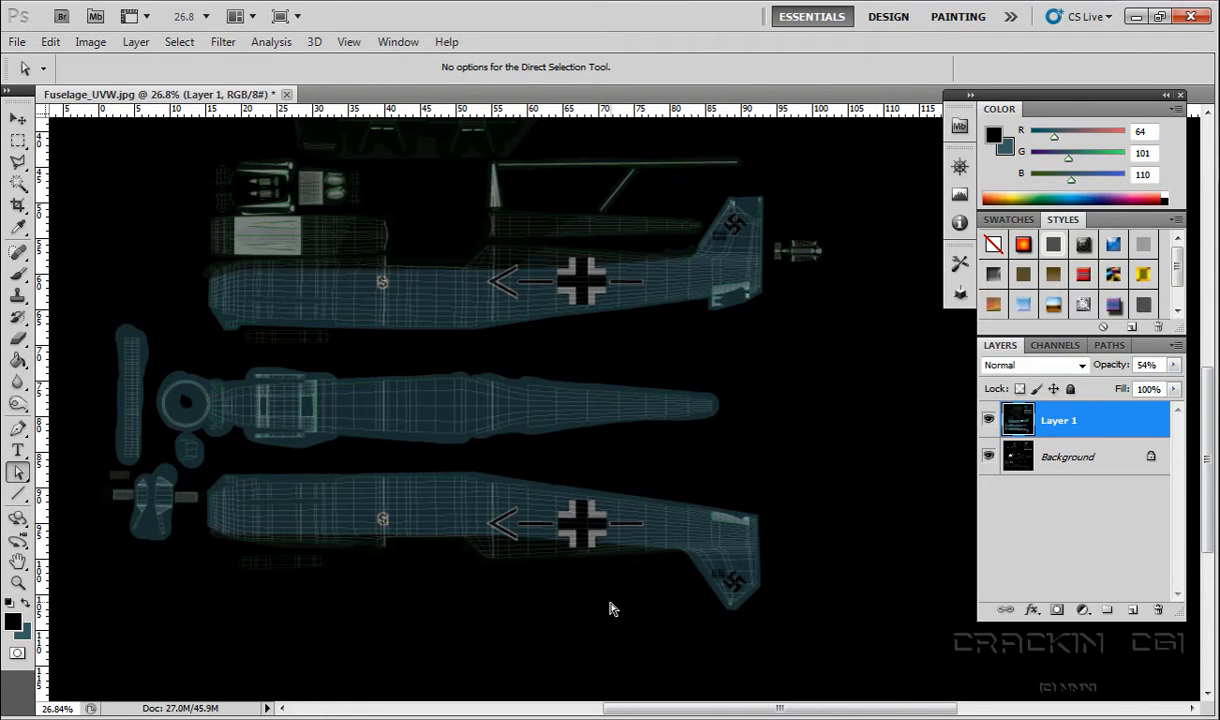
Bring the Metal_Scratches_2.jpg image forward and place it as a floating window over the fuselage texture document.
mouse_move(2, 365)
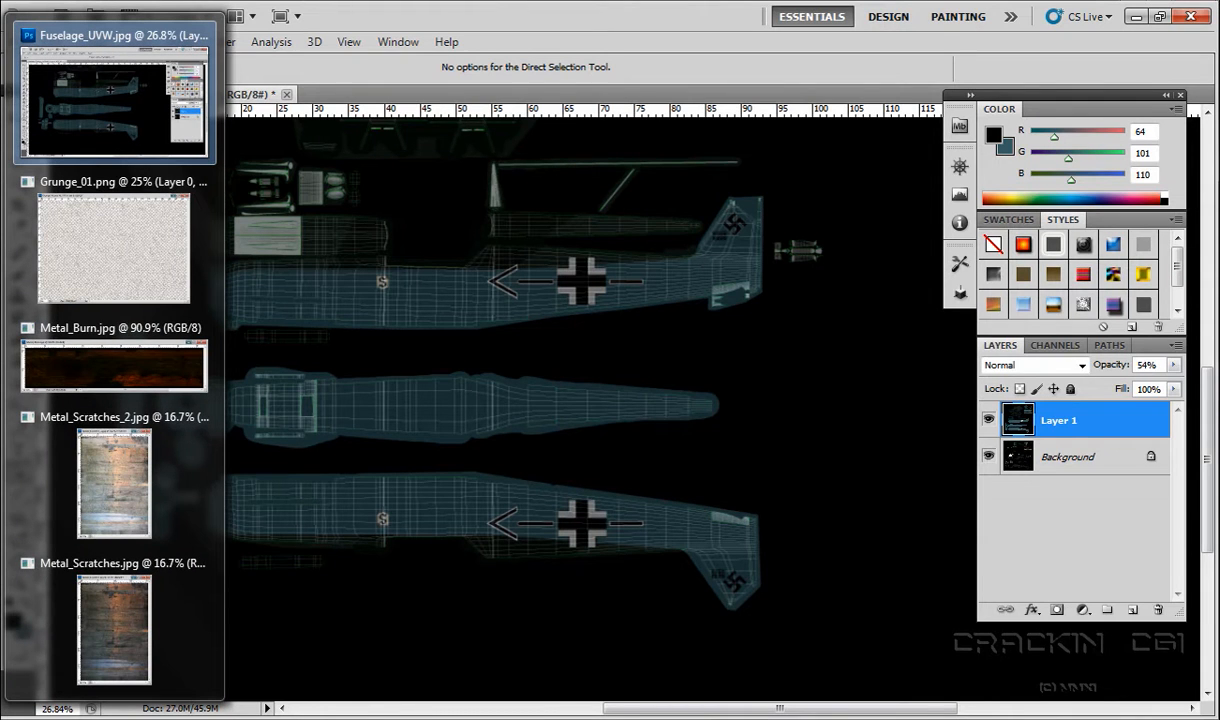
left_click(132, 458)
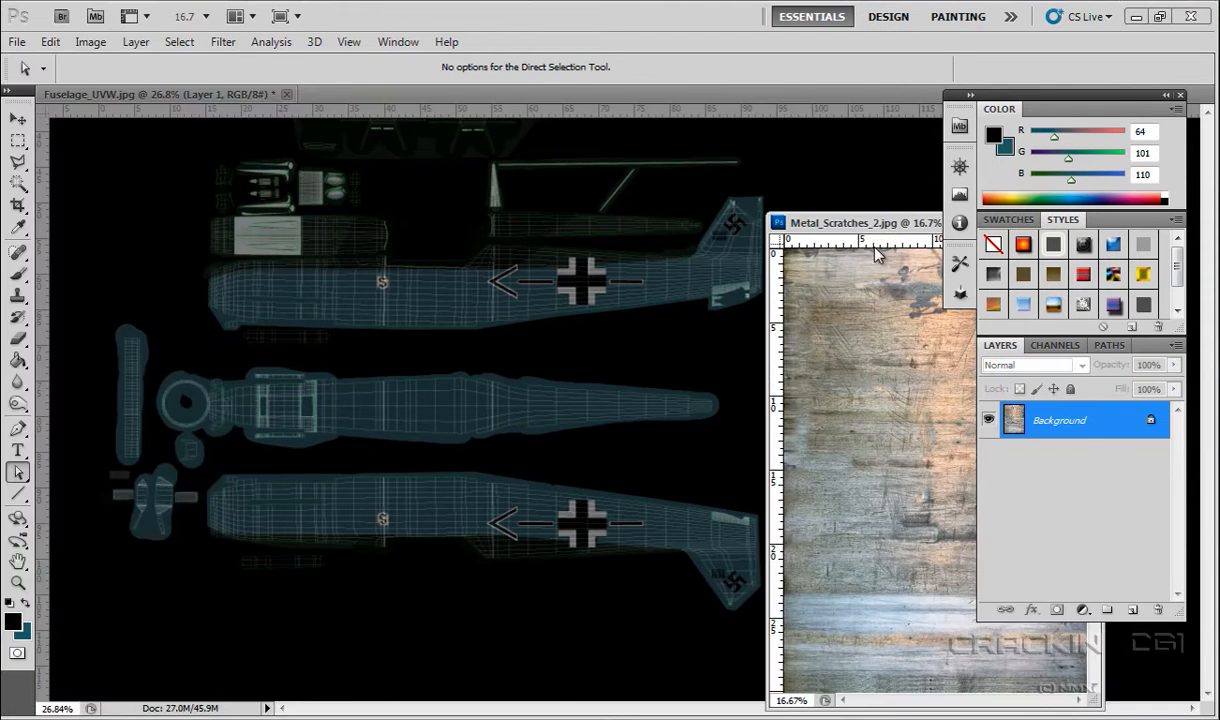
left_click_drag(876, 230, 625, 97)
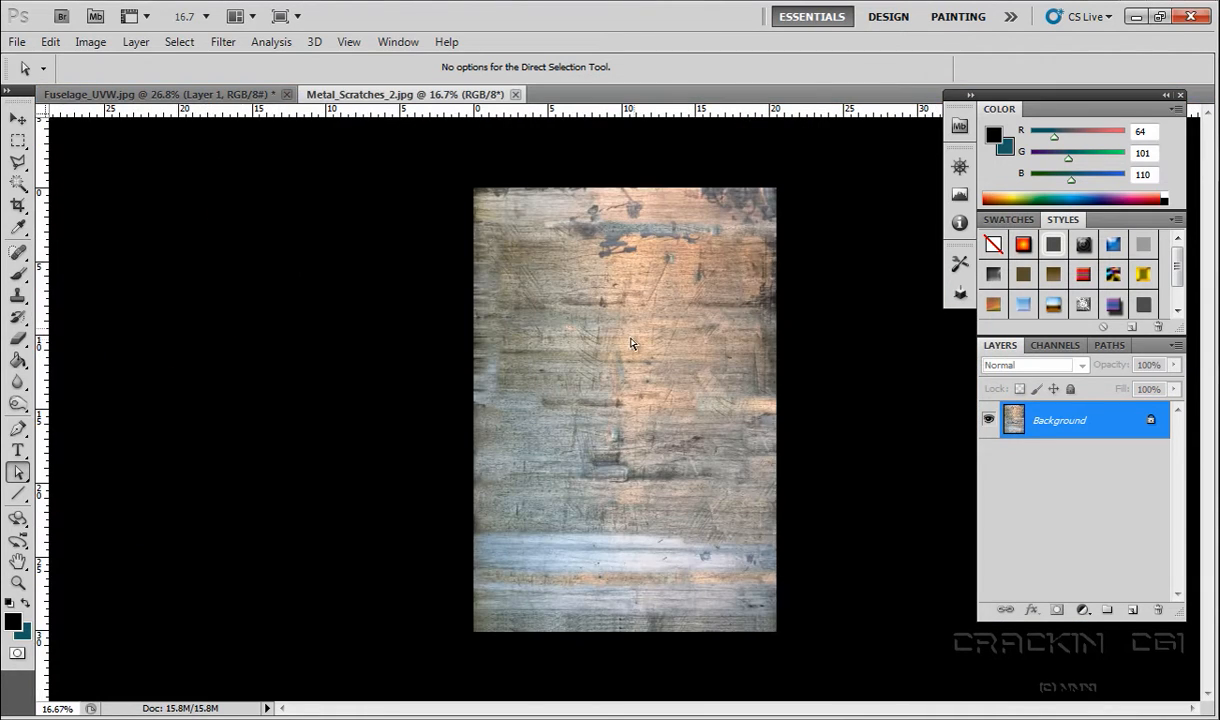
left_click_drag(420, 93, 717, 43)
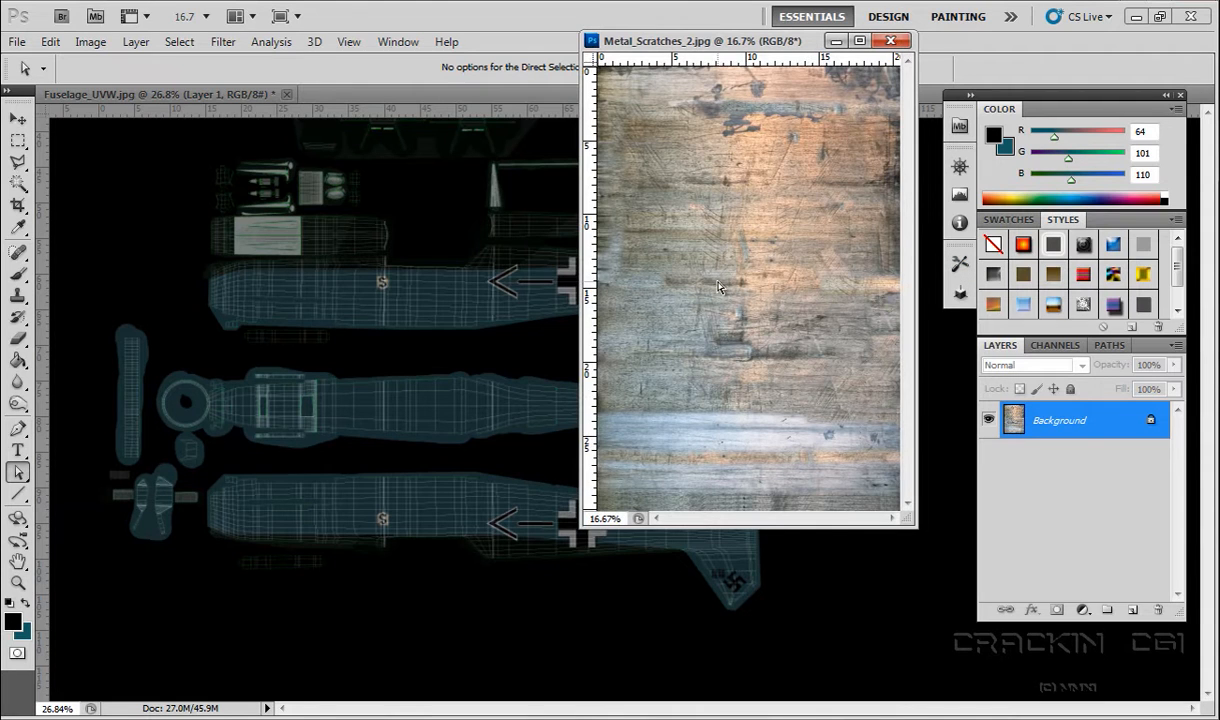
Select the entire Metal_Scratches_2.jpg canvas and copy it.
left_click(180, 42)
left_click(181, 61)
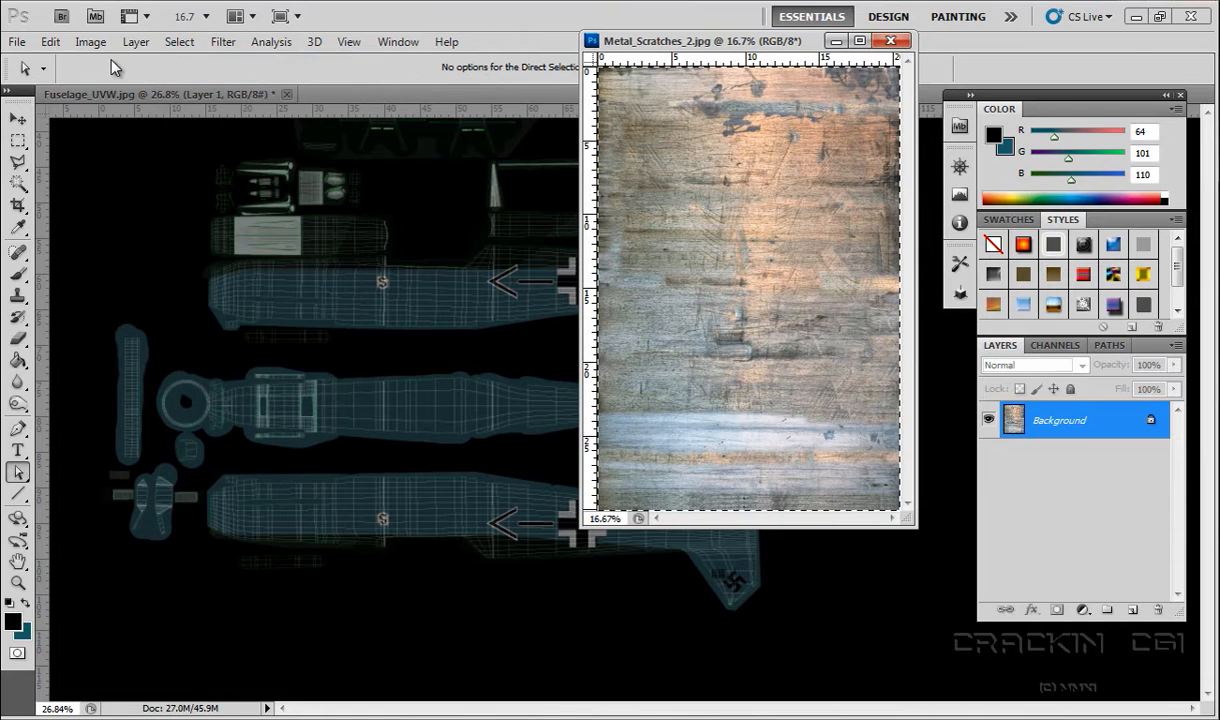
left_click(50, 41)
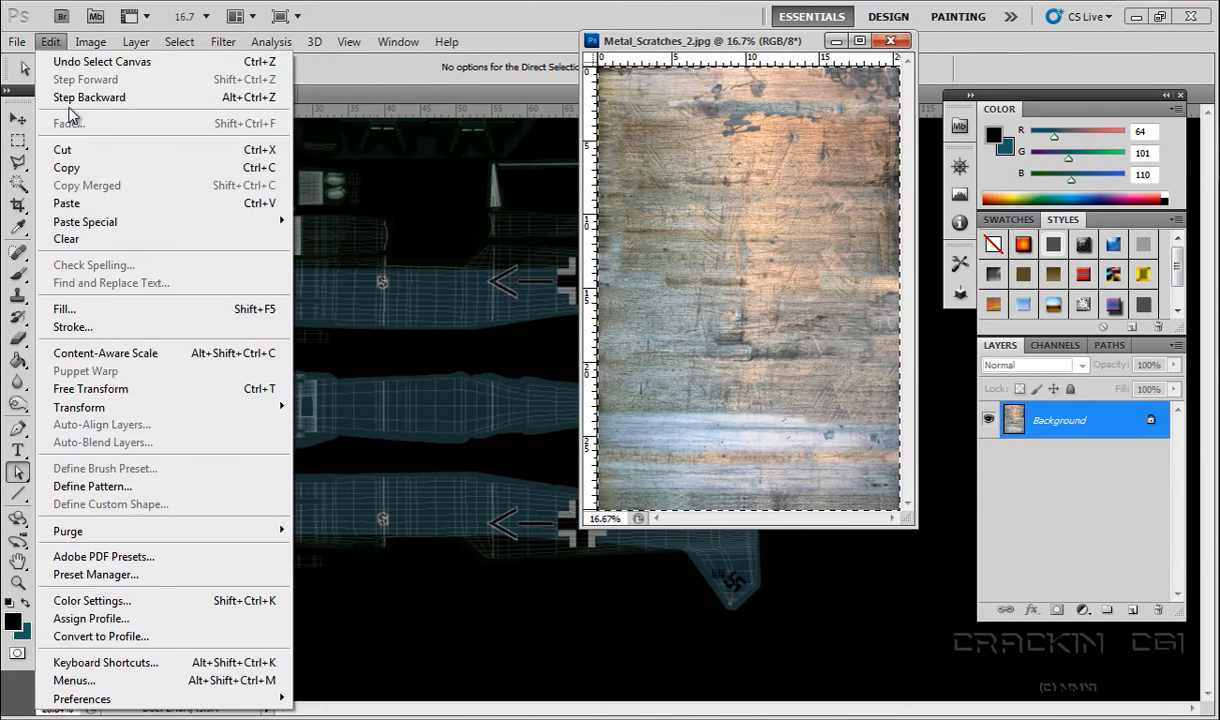
left_click(89, 170)
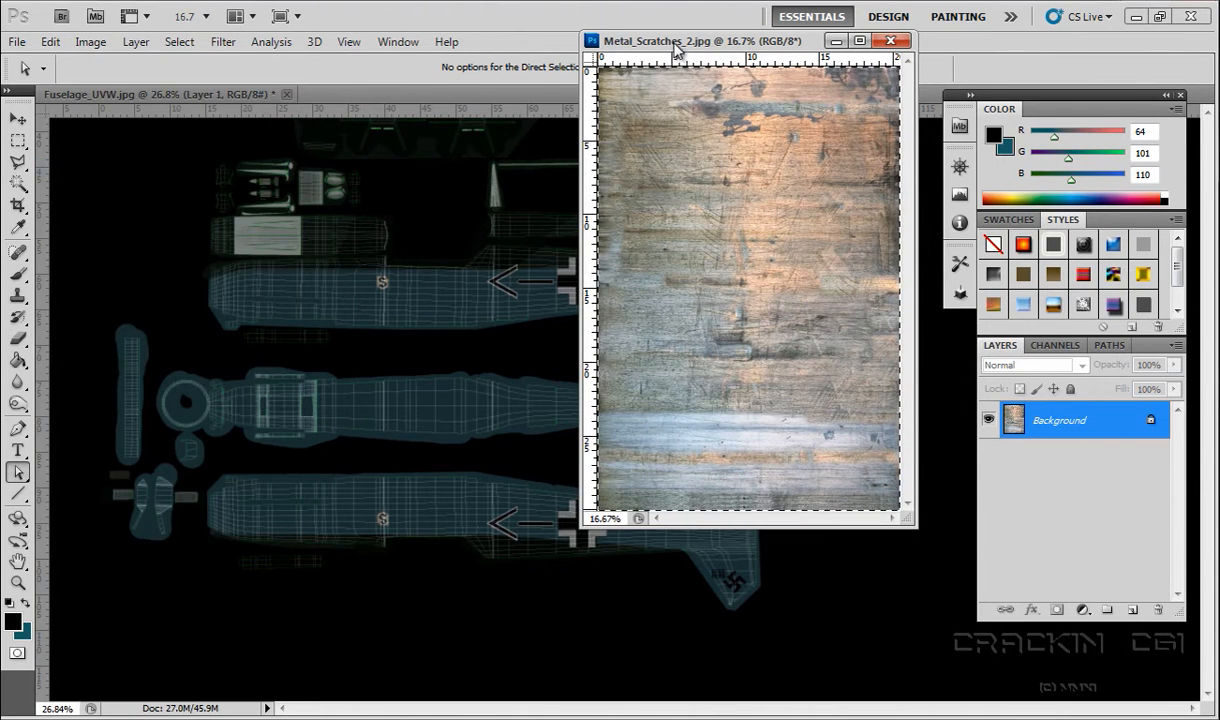
Close Metal_Scratches_2.jpg and paste the copied scratch texture into Fuselage_UVW.jpg as a new layer.
left_click(889, 40)
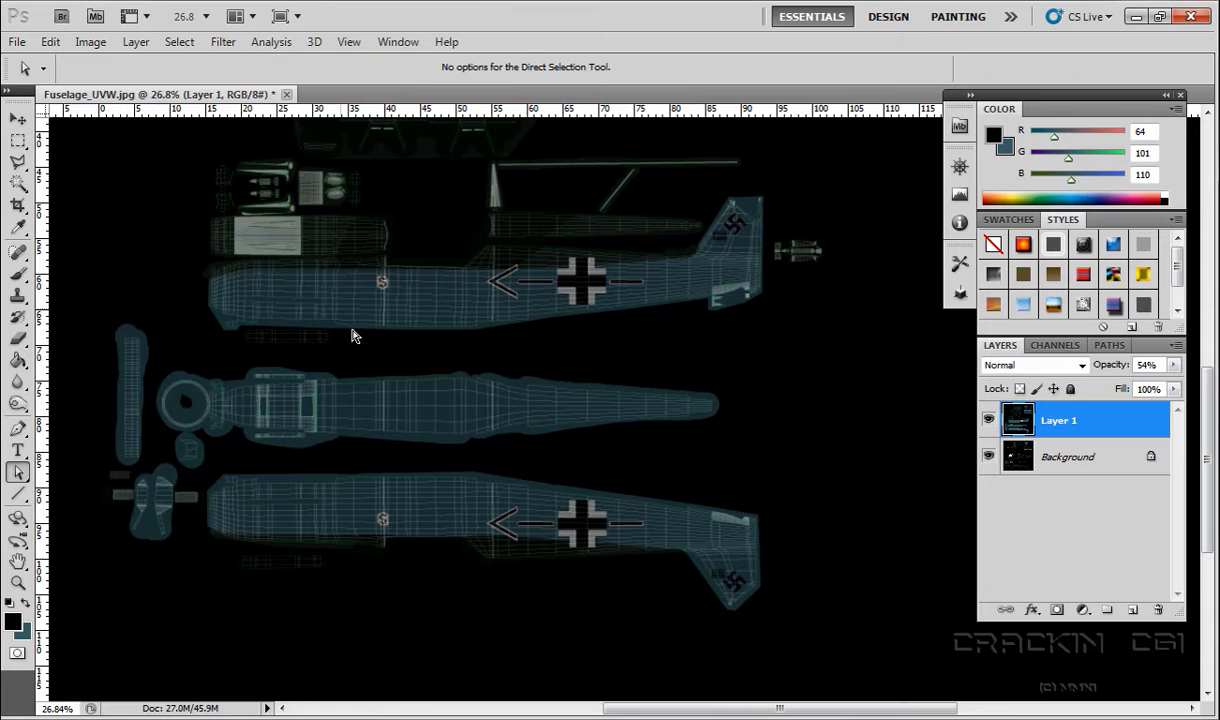
left_click(48, 41)
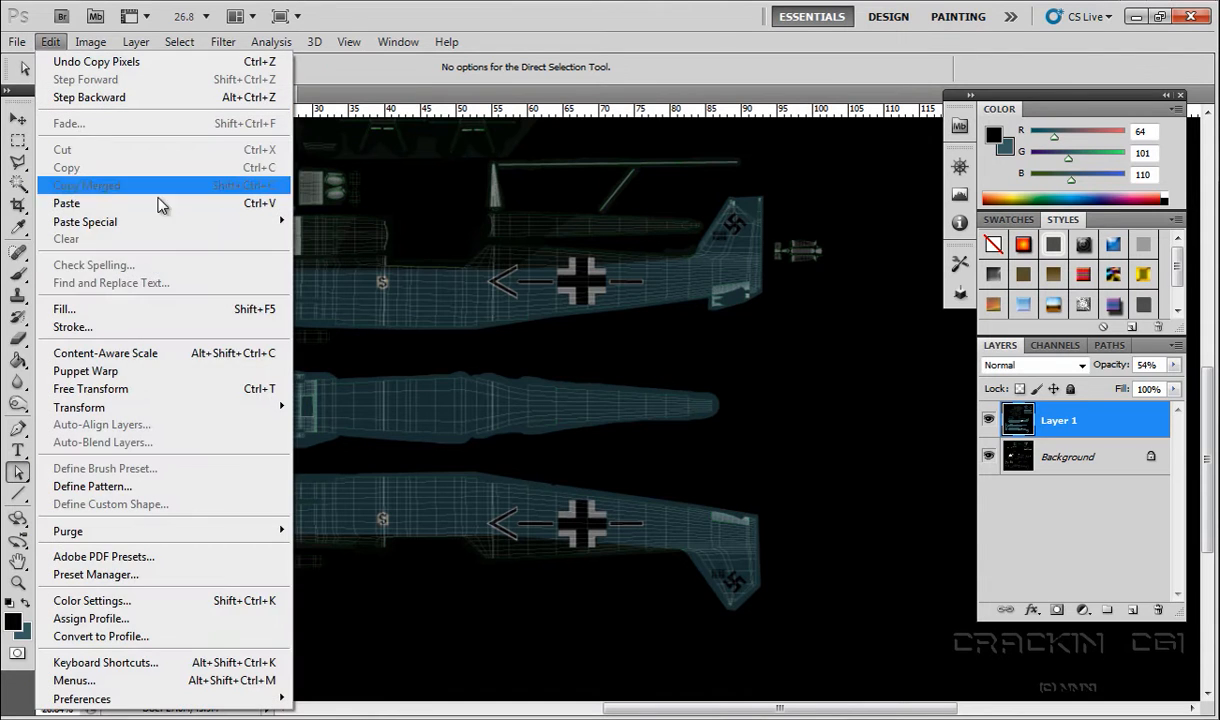
left_click(163, 203)
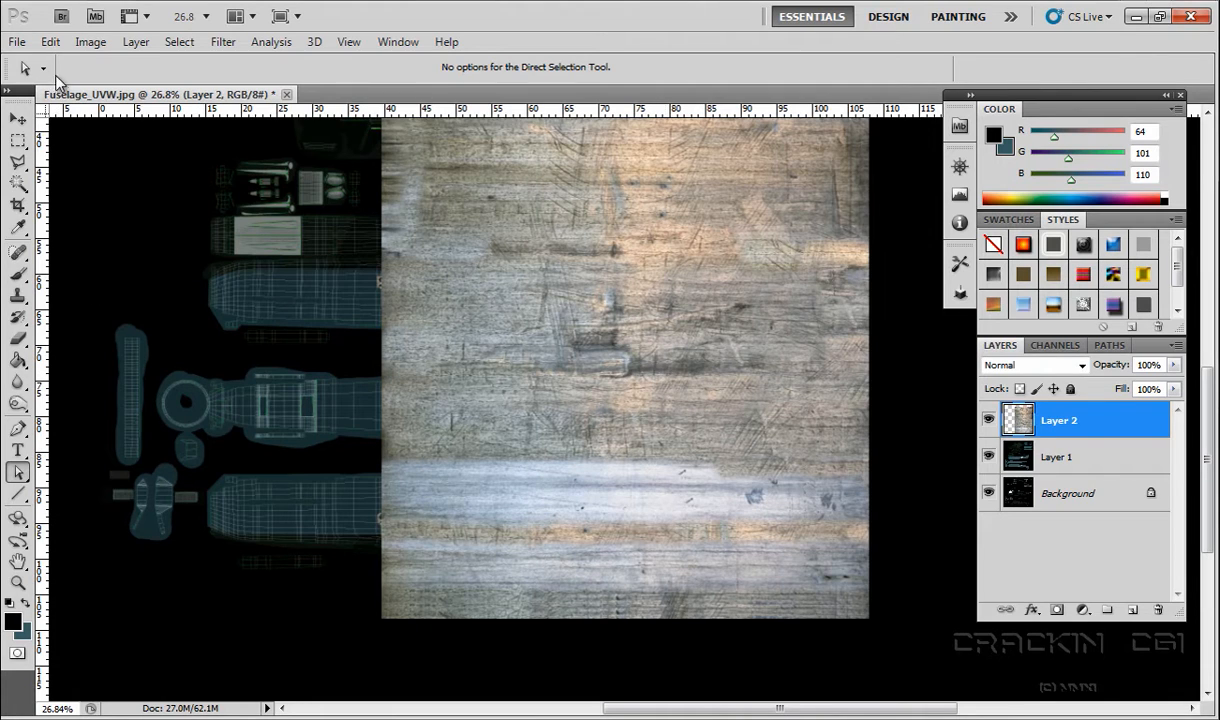
Scale the pasted scratch texture to about 158% width and 123% height, position it to cover the whole canvas, and apply the transformation.
left_click(50, 41)
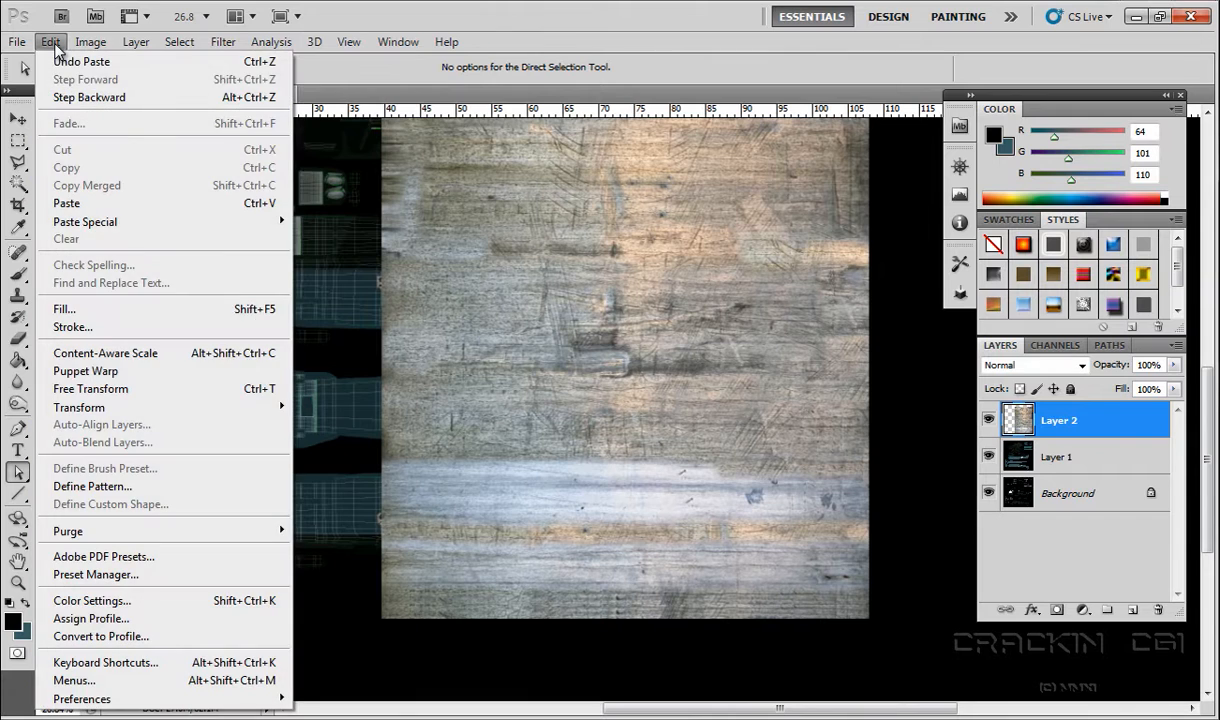
mouse_move(134, 408)
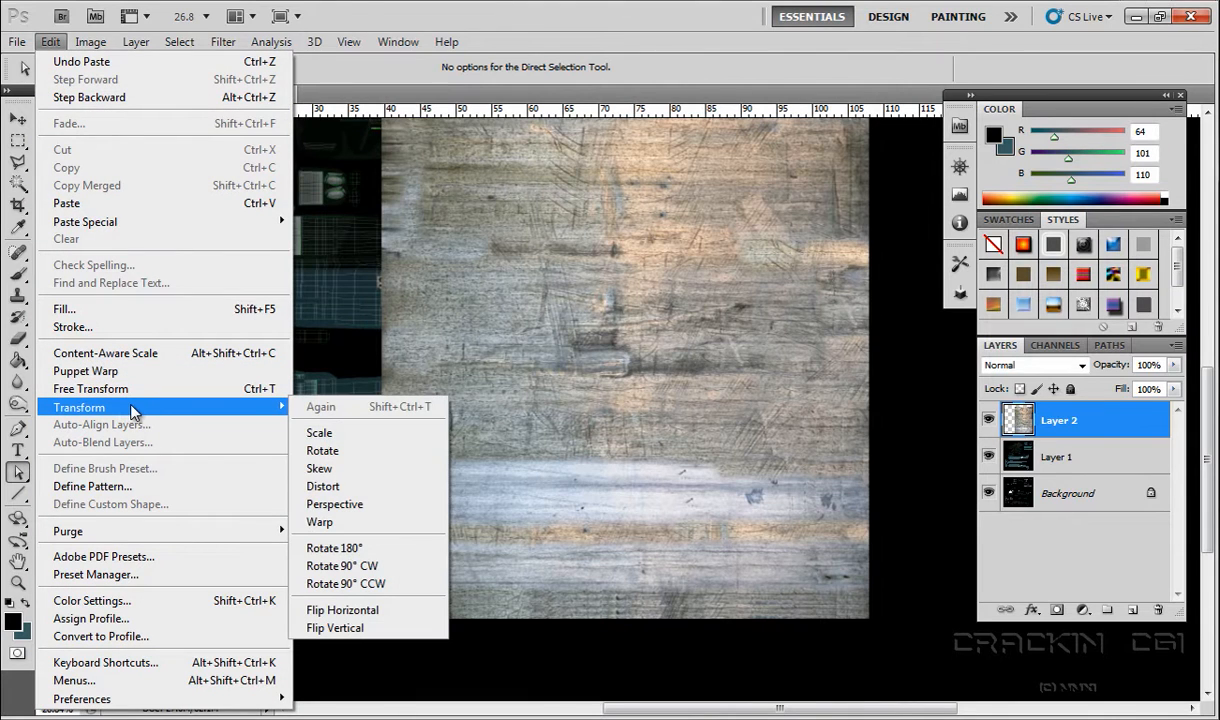
left_click(338, 434)
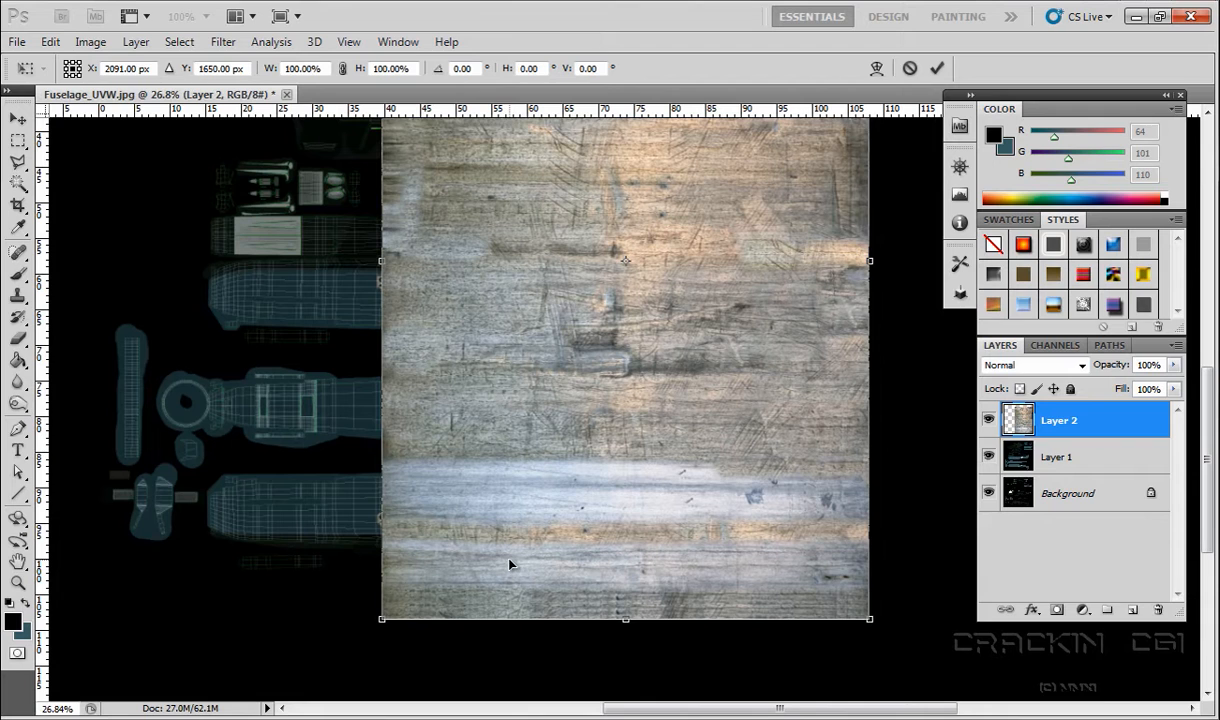
scroll(509, 565, "down", 4)
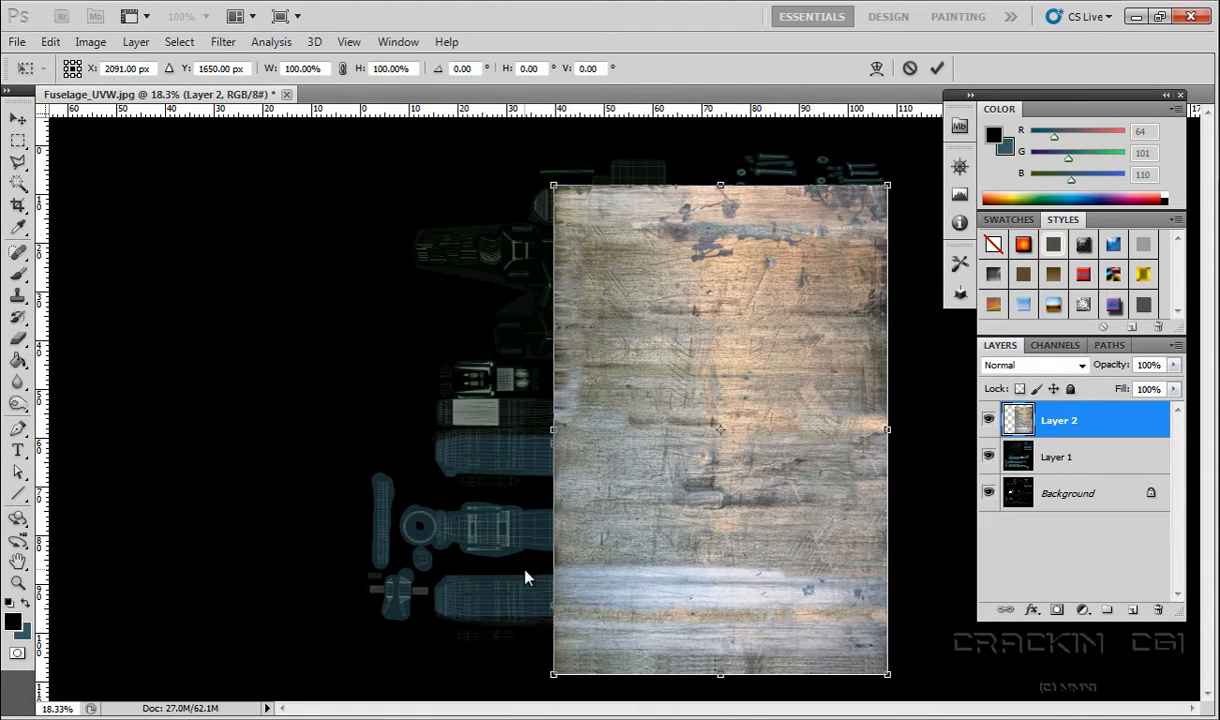
left_click_drag(555, 675, 386, 716)
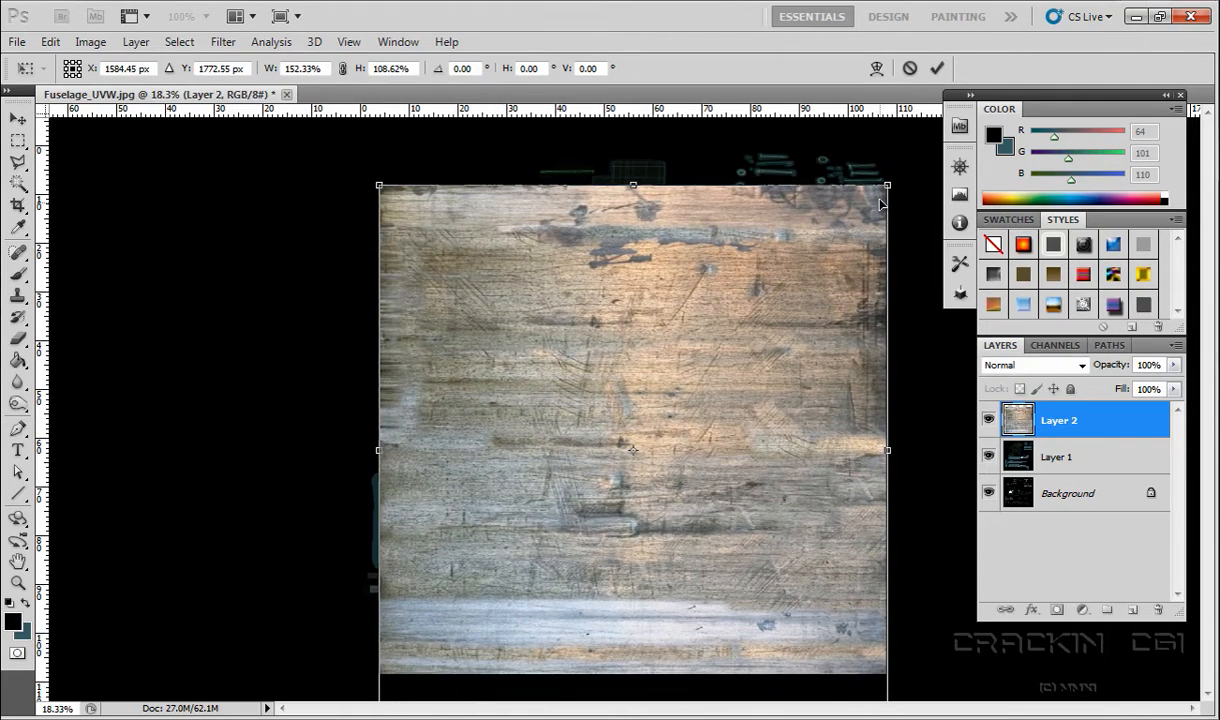
left_click_drag(888, 185, 890, 118)
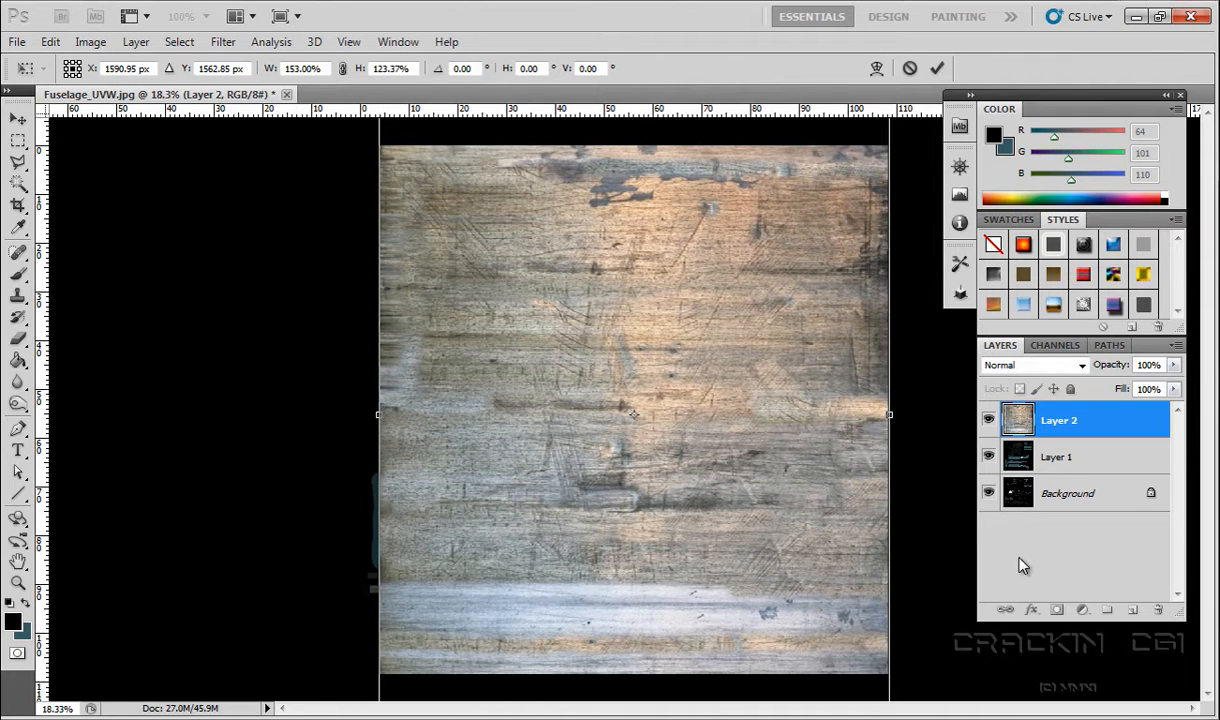
left_click_drag(628, 537, 613, 497)
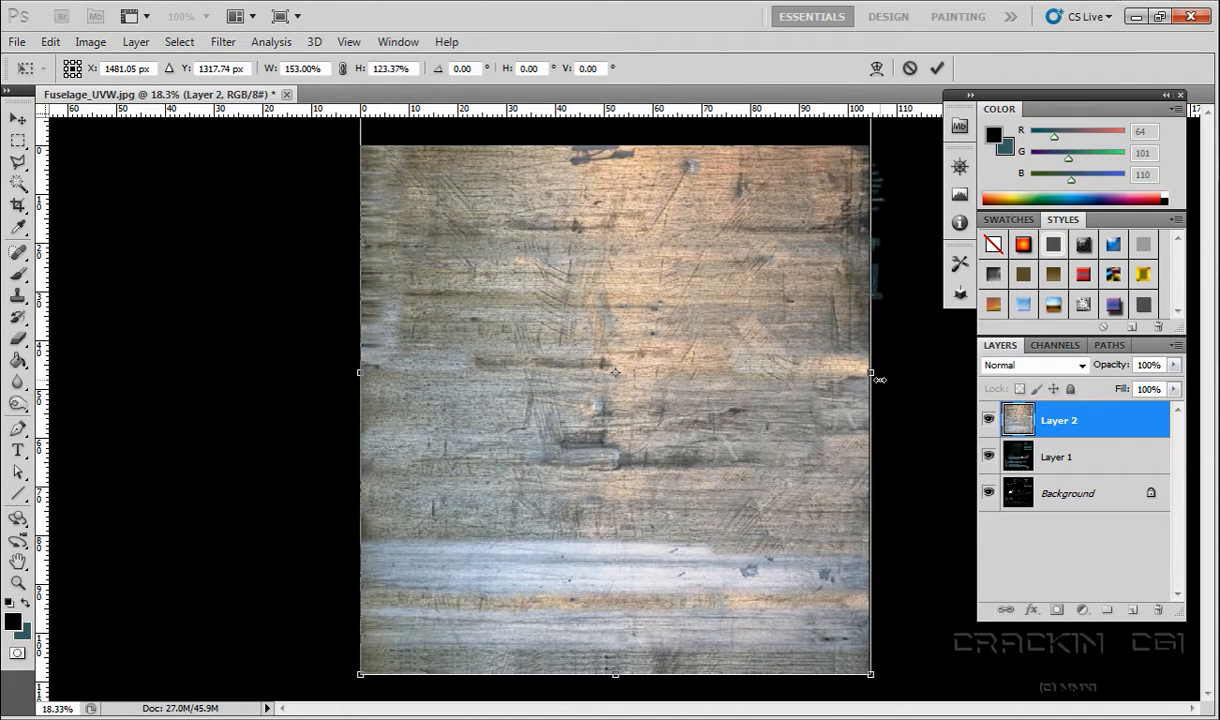
left_click_drag(870, 372, 887, 373)
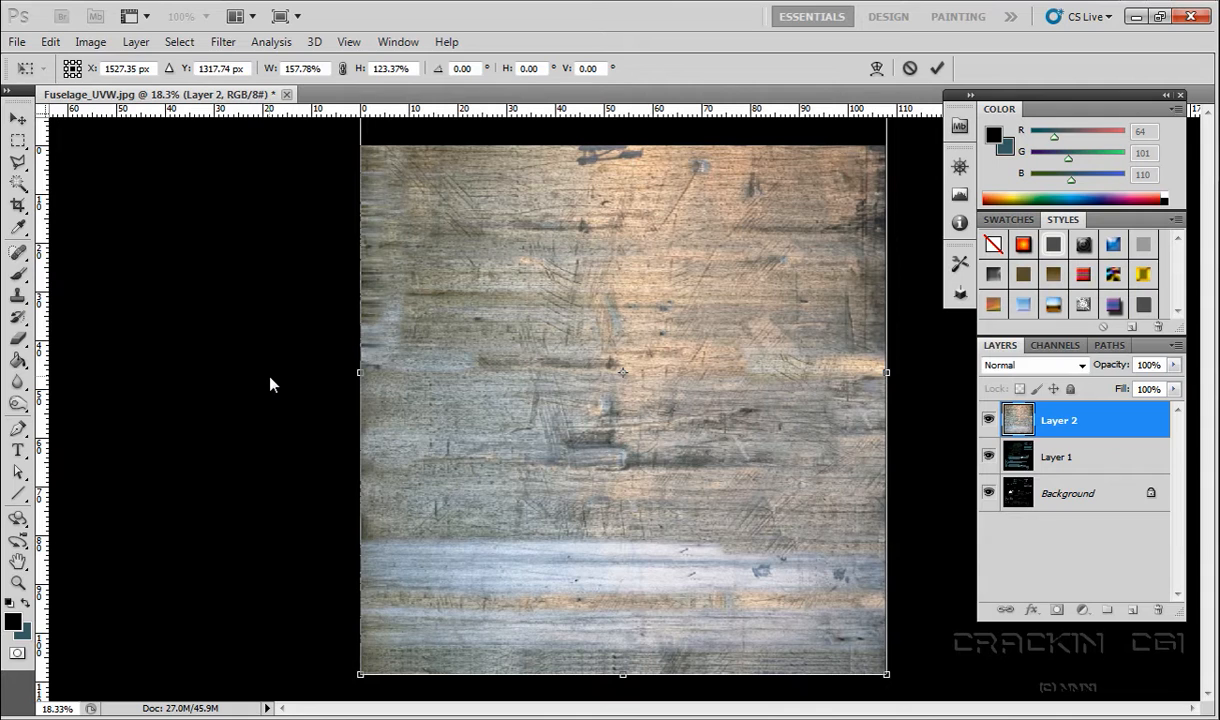
left_click(20, 120)
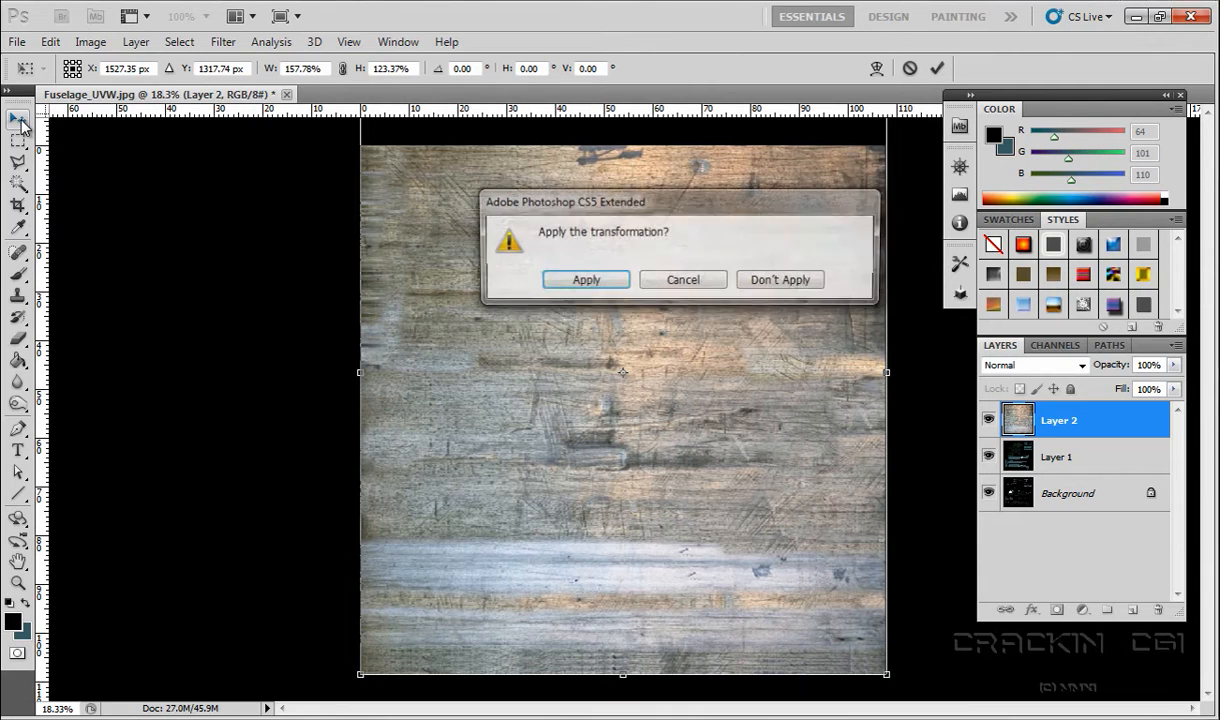
left_click(584, 281)
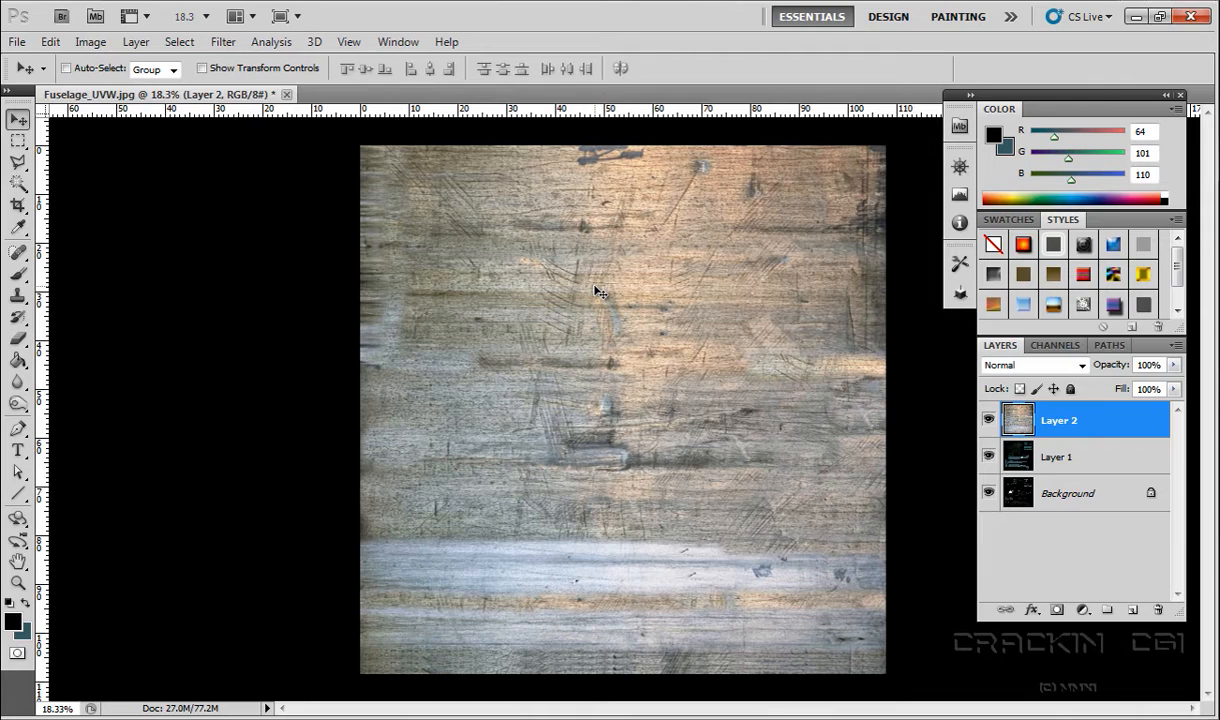
Lower the opacity of Layer 2 to 14%.
left_click(1175, 367)
left_click_drag(1174, 388, 1092, 391)
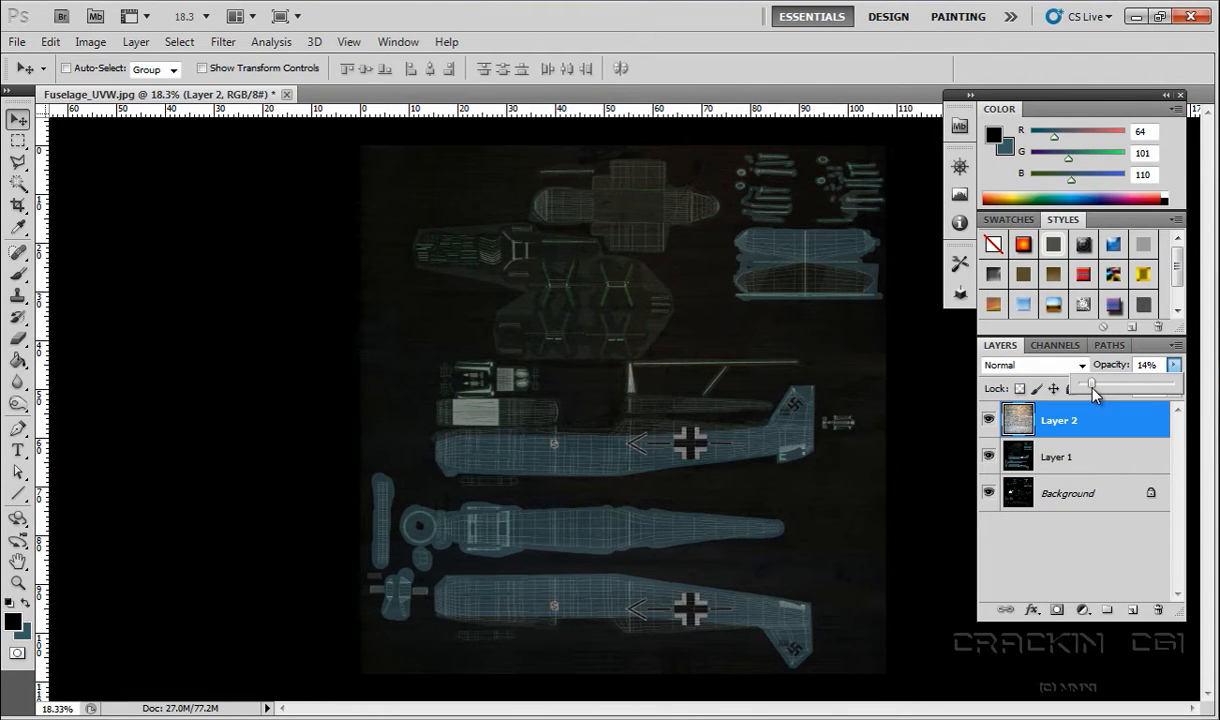
left_click(1174, 366)
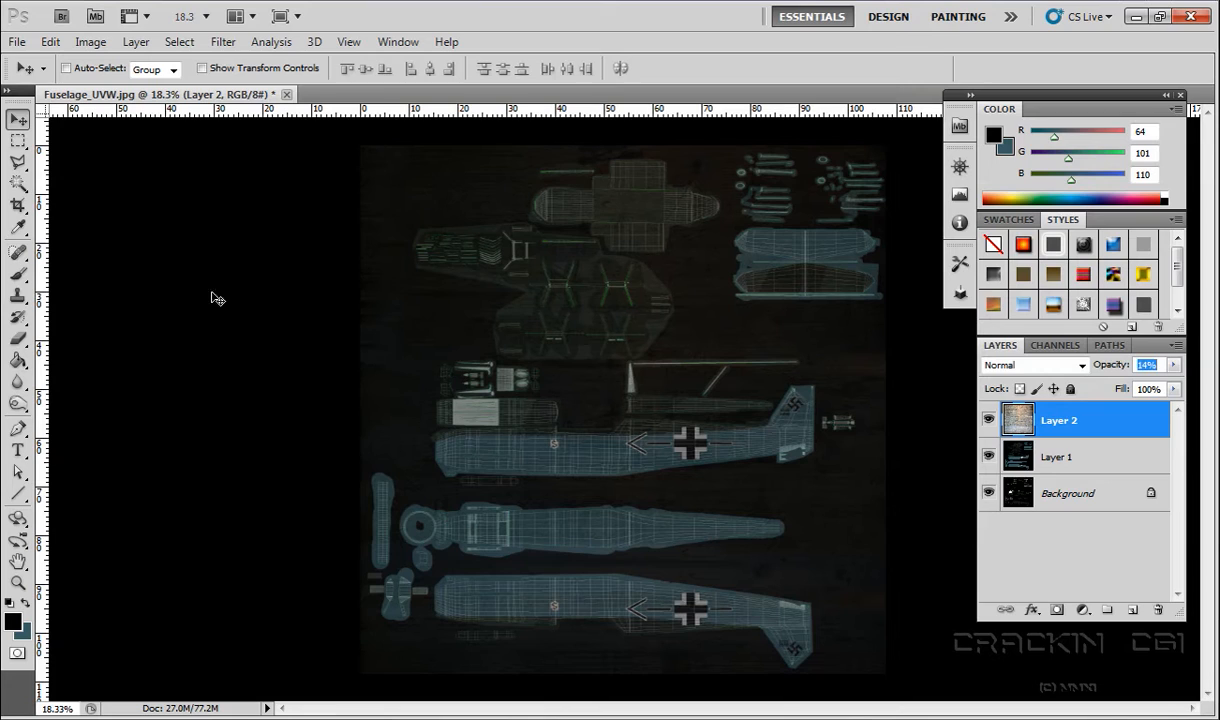
Outline the cross-shaped part and the blue wing-like parts with the Polygonal Lasso, and erase Layer 2's scratch texture inside the selection.
left_click(18, 162)
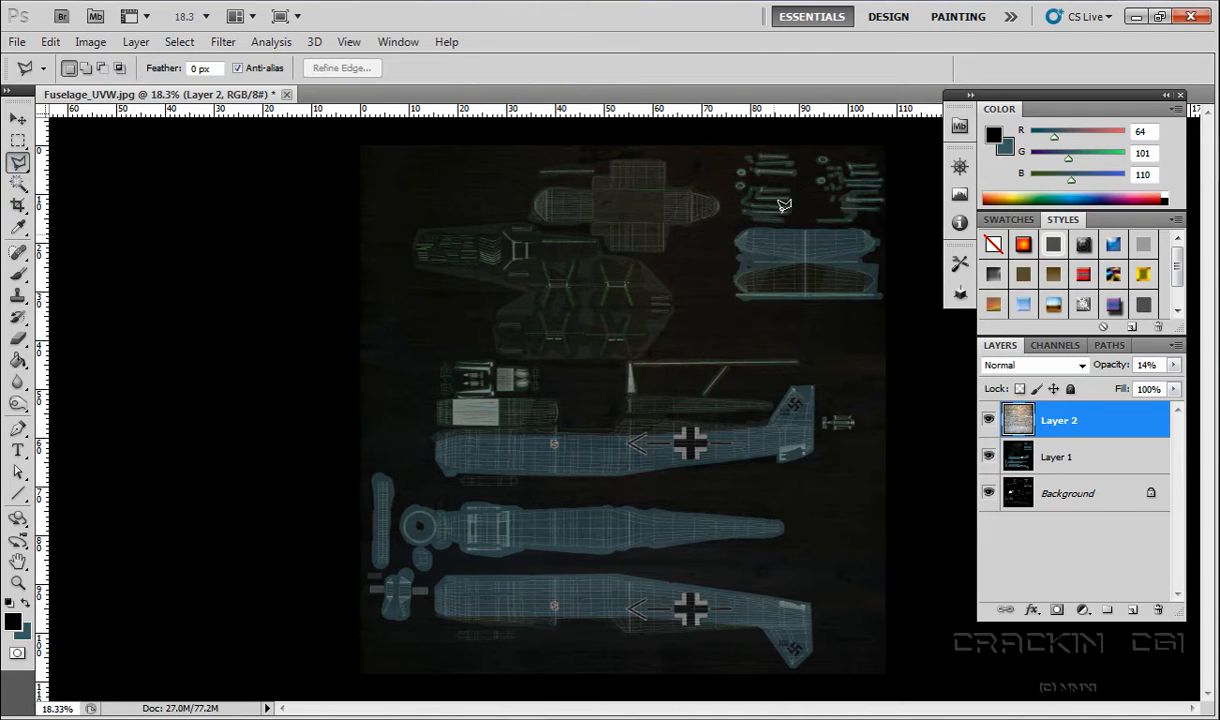
left_click(519, 140)
left_click(524, 215)
left_click(545, 229)
left_click(587, 233)
left_click(598, 245)
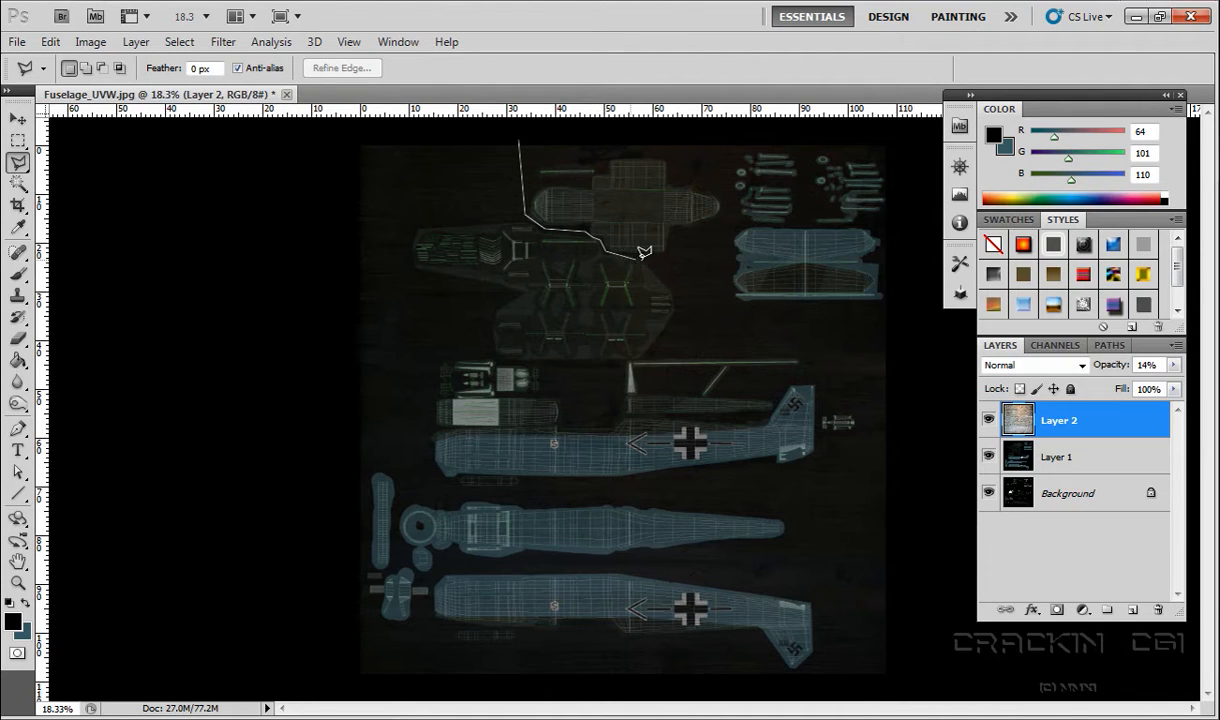
left_click(651, 258)
left_click(718, 317)
left_click(902, 320)
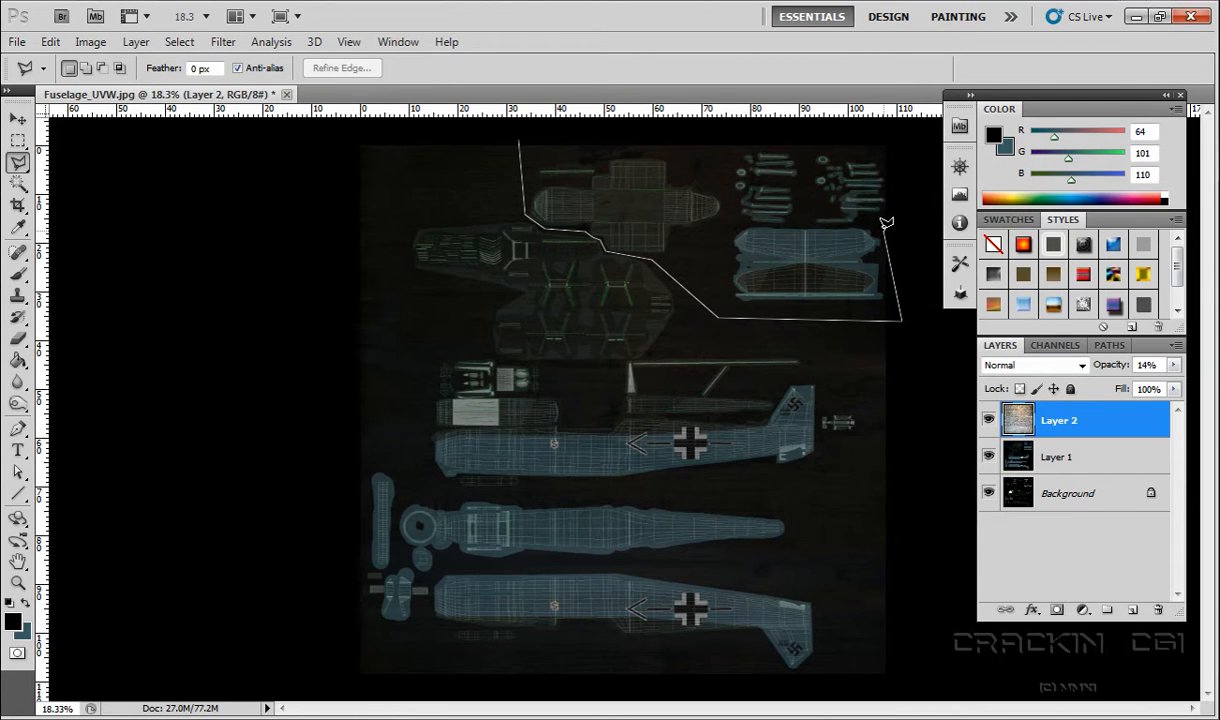
left_click(886, 226)
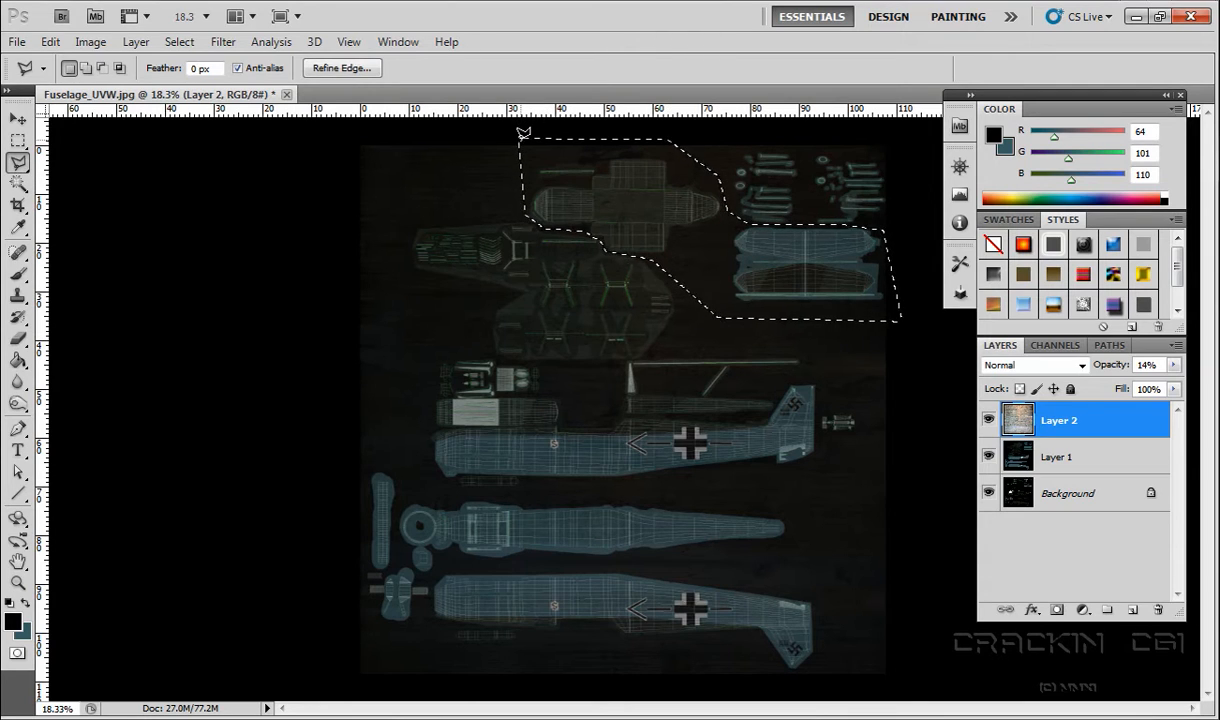
left_click(18, 340)
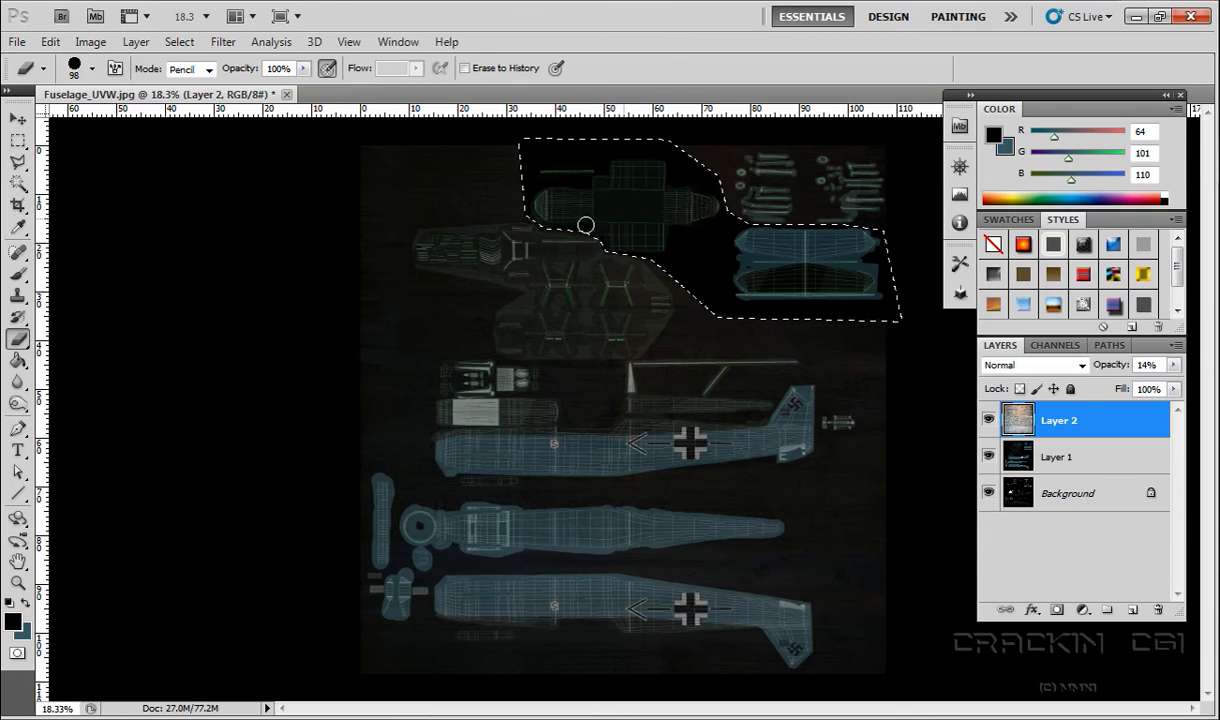
left_click_drag(596, 221, 543, 187)
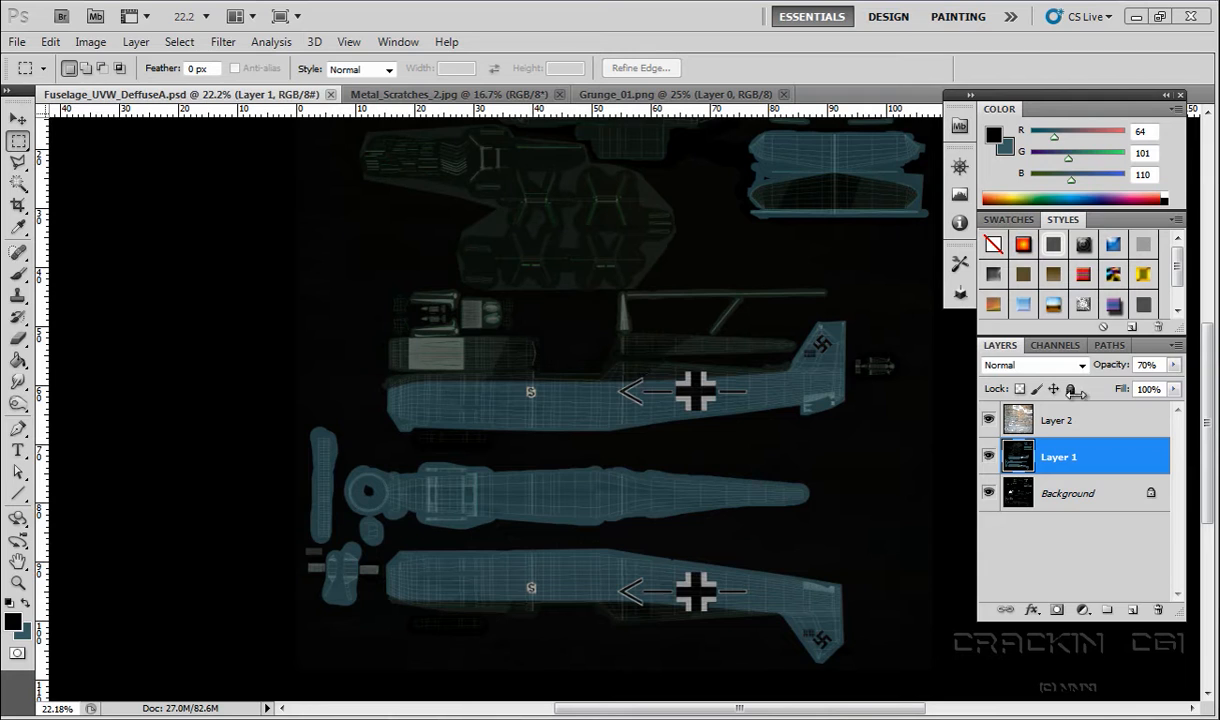
Copy a small rectangular patch from the grey area at the lower left of the Metal_Scratches_2.jpg image.
left_click_drag(1208, 380, 1208, 328)
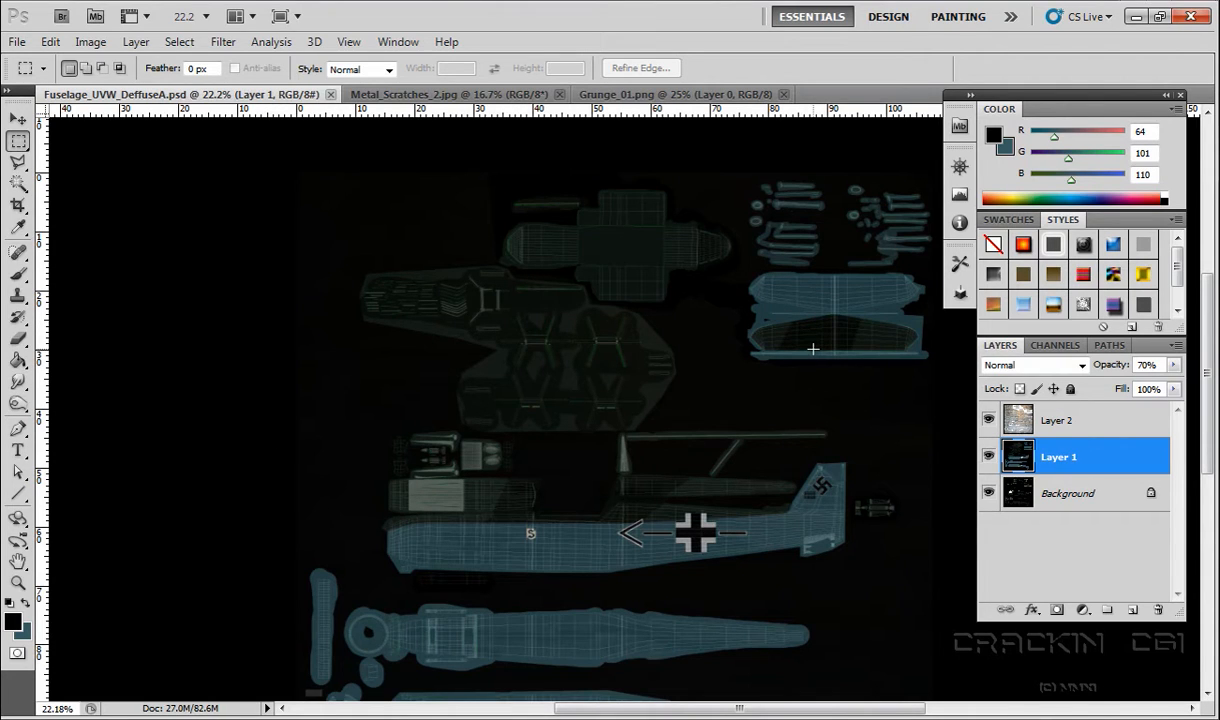
left_click(482, 100)
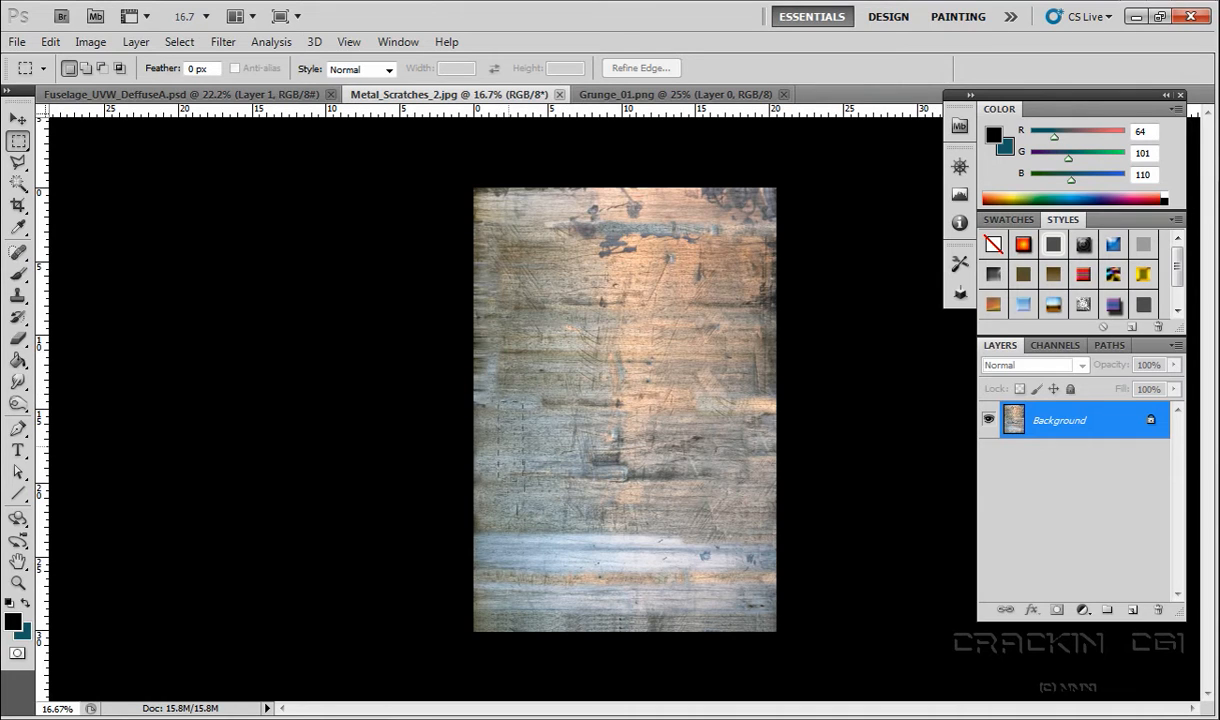
left_click_drag(545, 508, 564, 502)
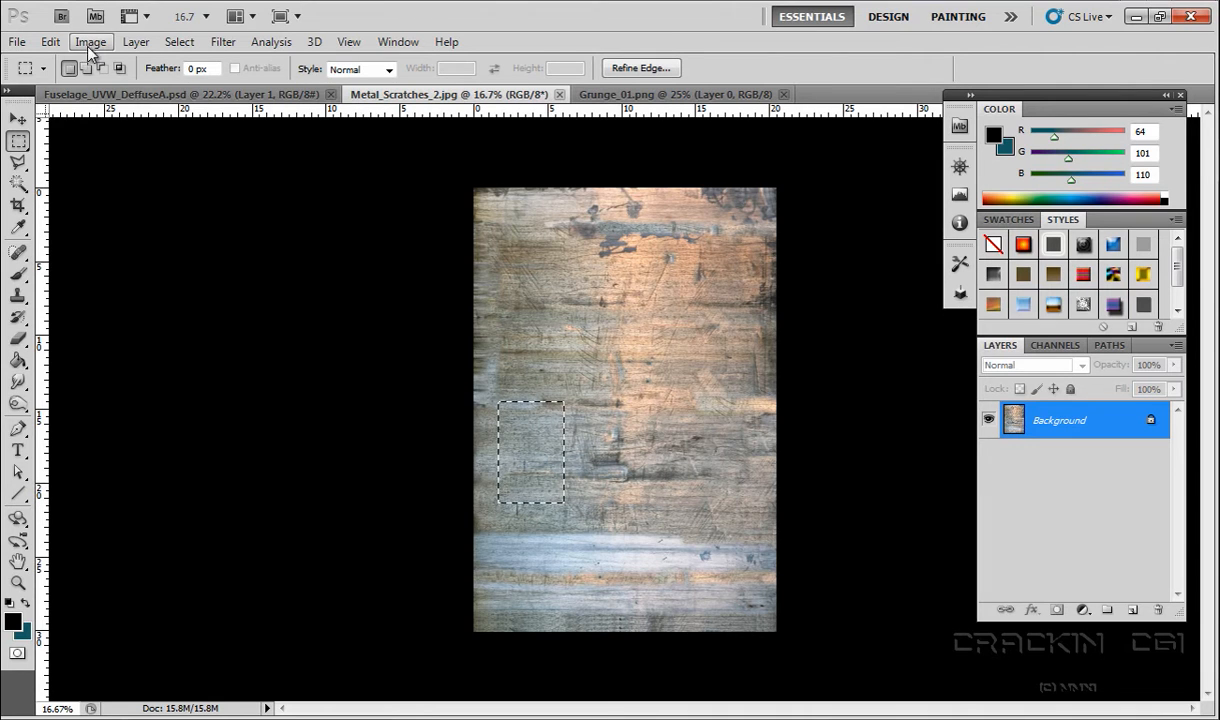
left_click(51, 42)
left_click(95, 169)
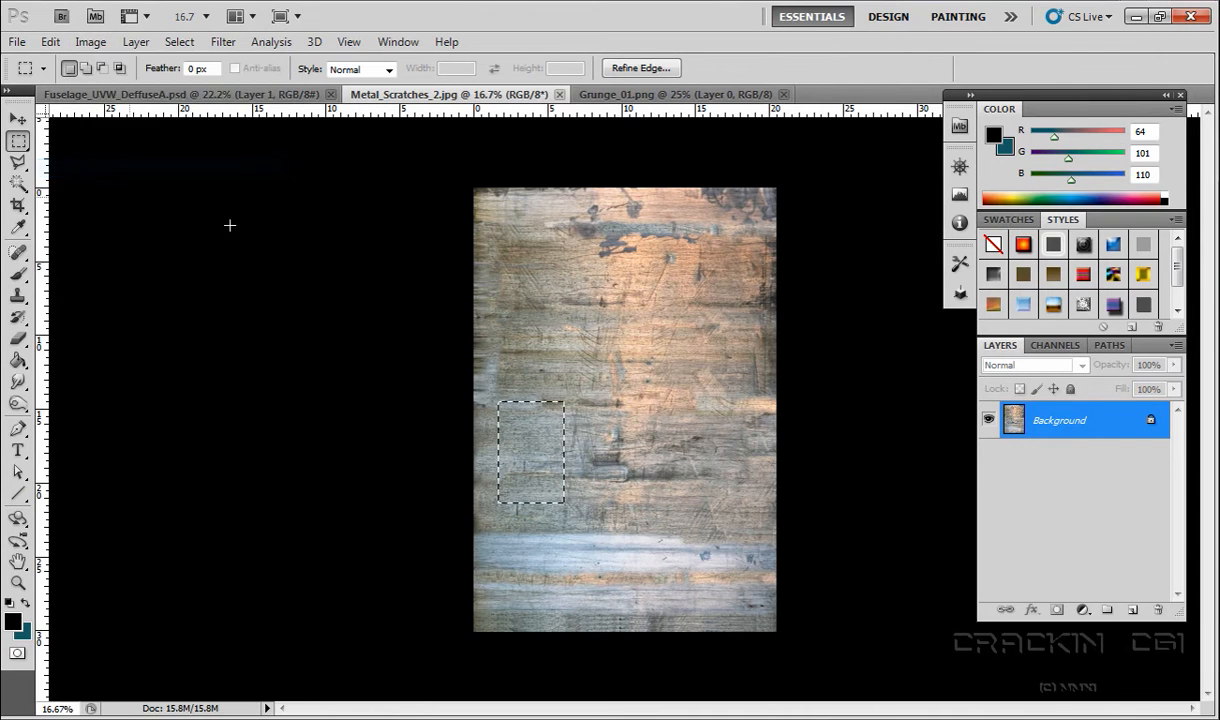
Paste the copied scratch patch into Fuselage_UVW_DeffuseA.psd as a new layer directly above Layer 1.
left_click(215, 94)
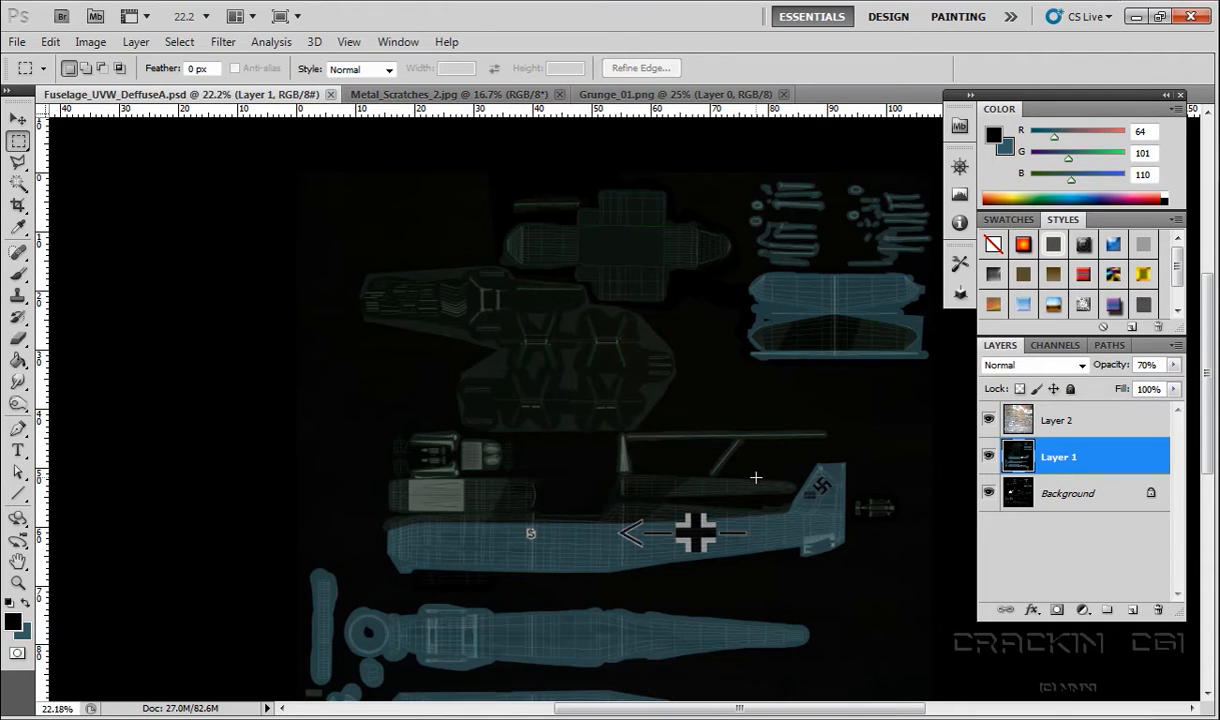
left_click(51, 42)
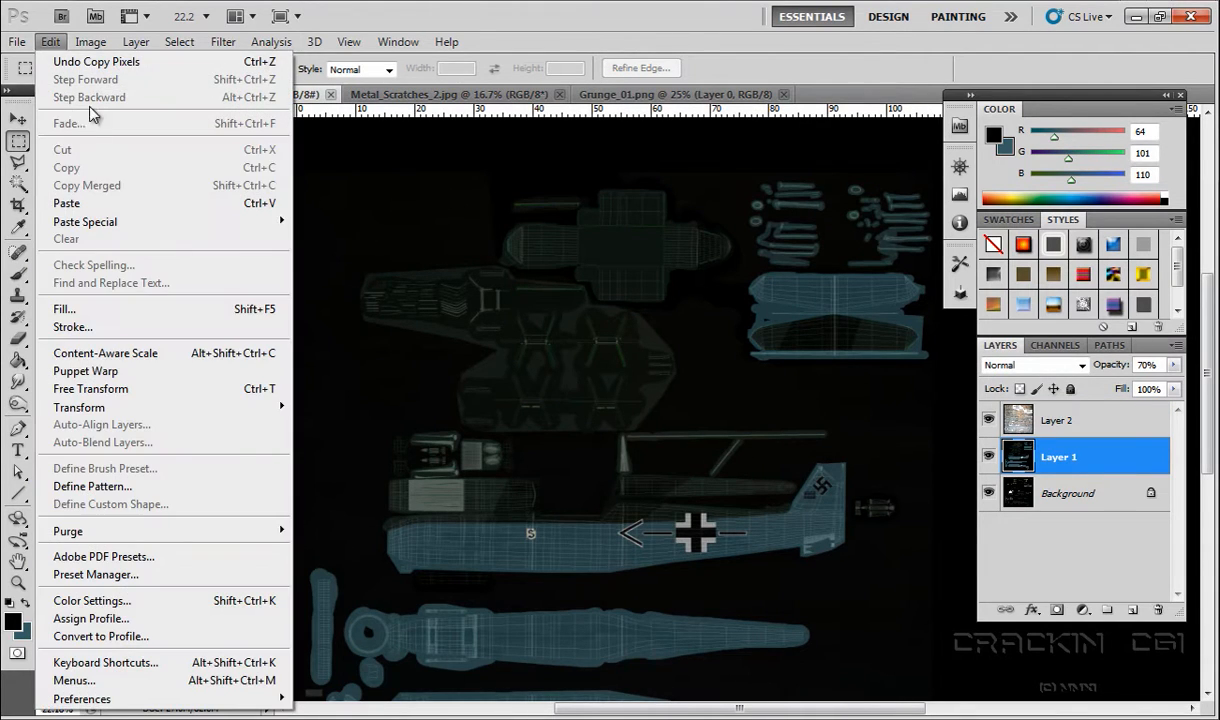
left_click(104, 203)
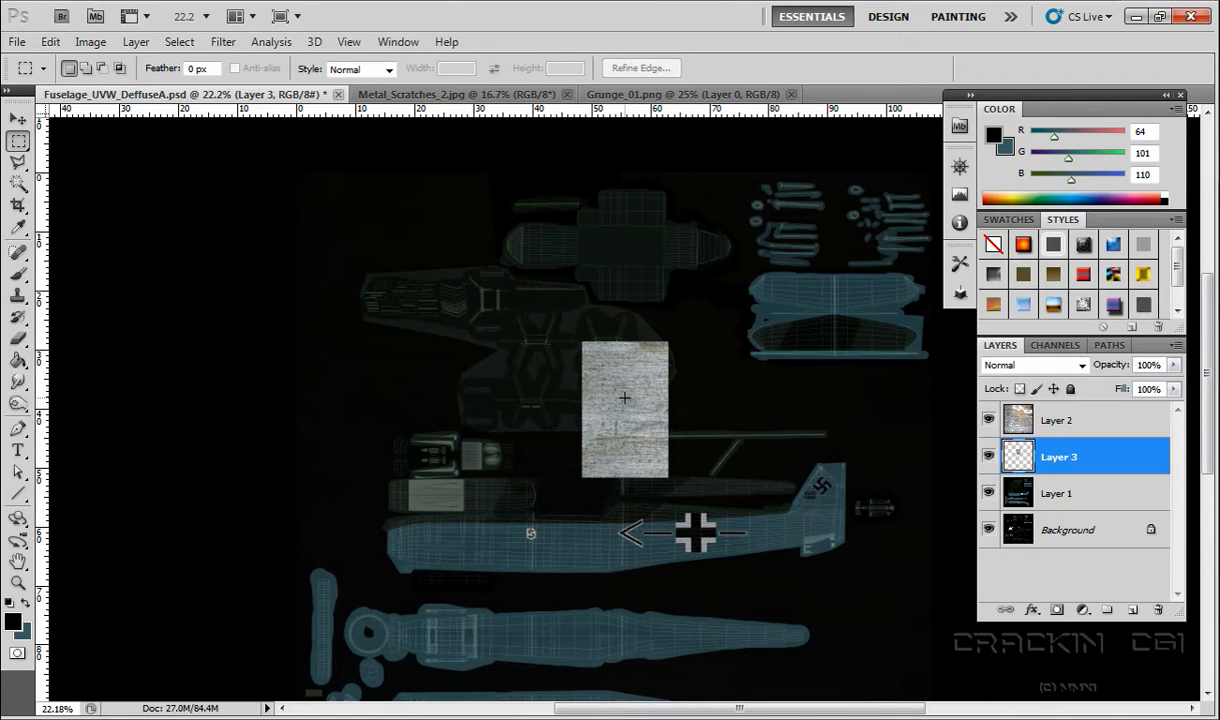
Rotate Layer 3's scratch patch 90° clockwise and move it over the blue wing-like parts at the texture's upper right.
left_click(58, 46)
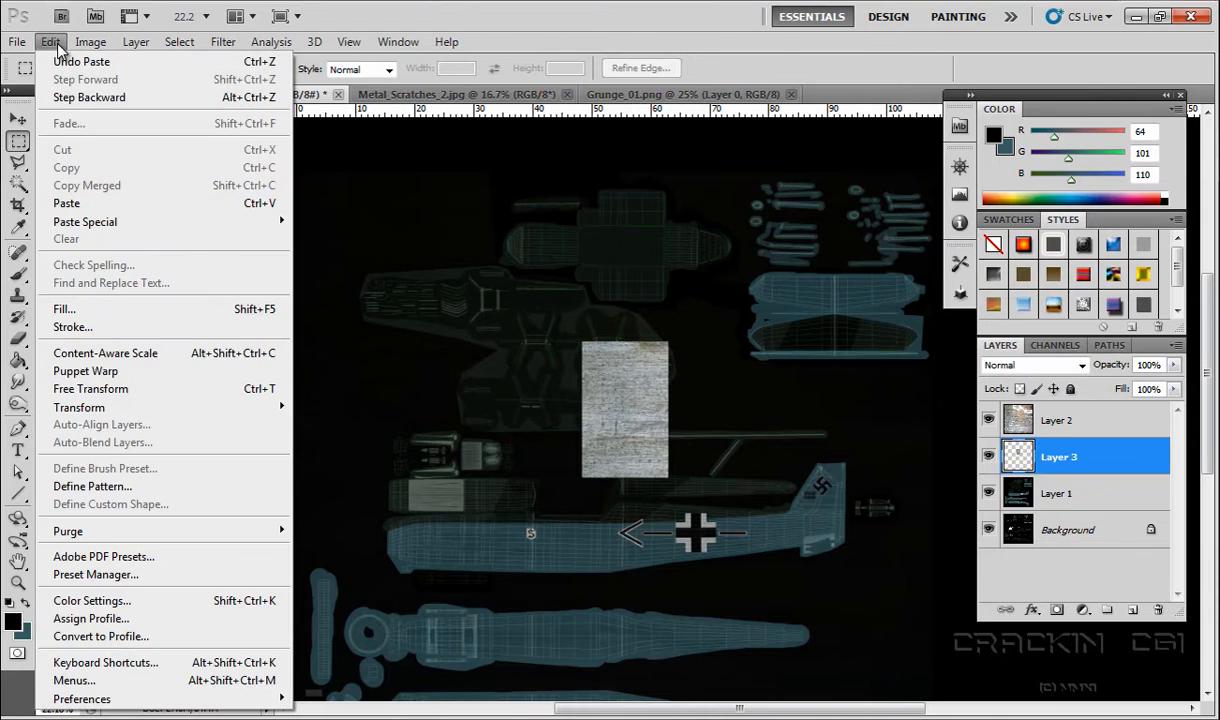
mouse_move(200, 407)
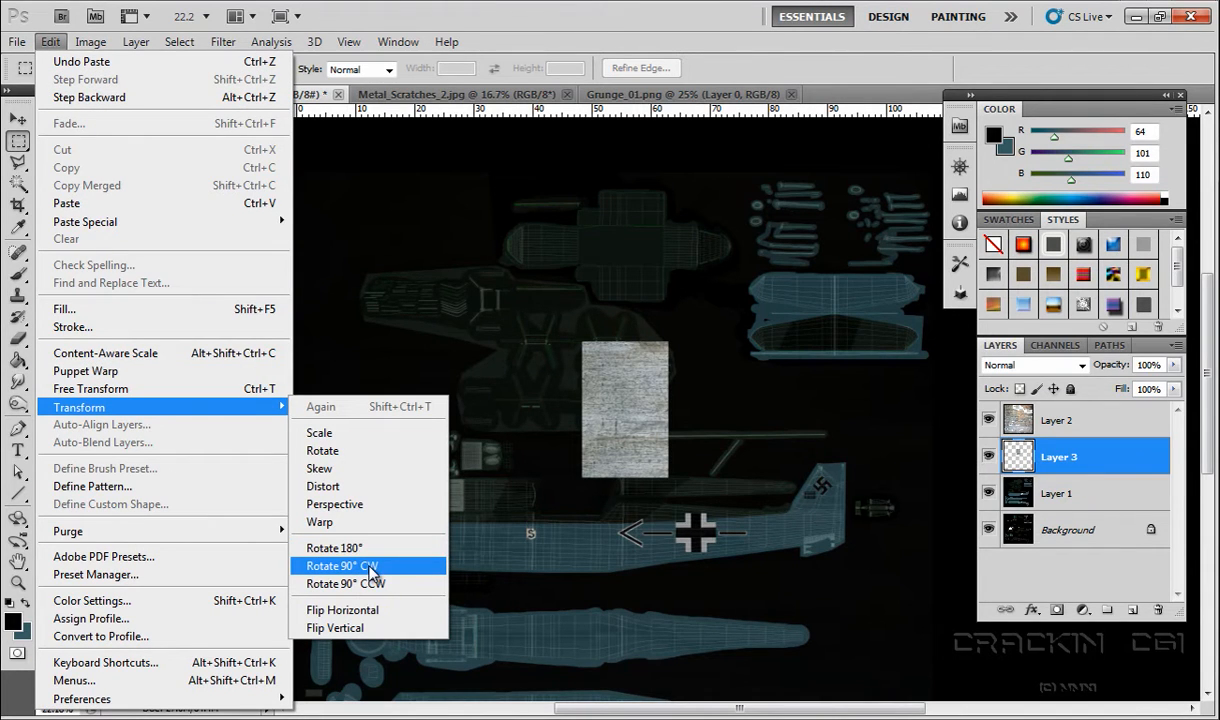
left_click(368, 566)
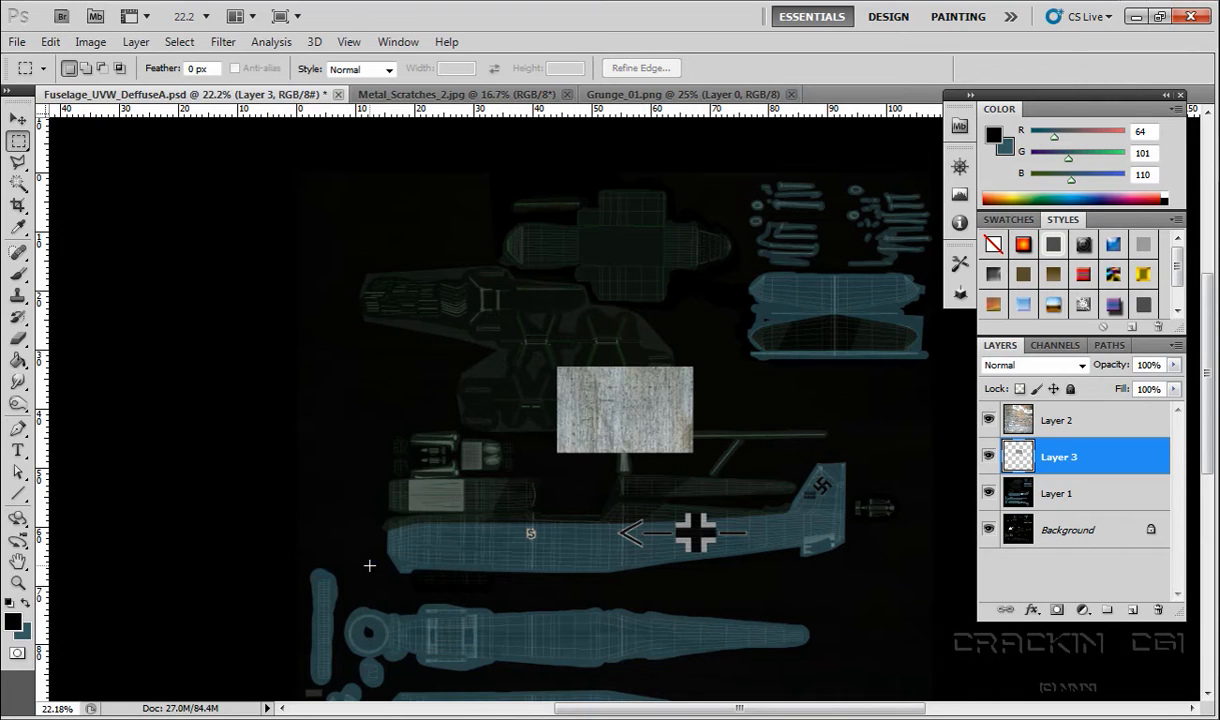
left_click(18, 119)
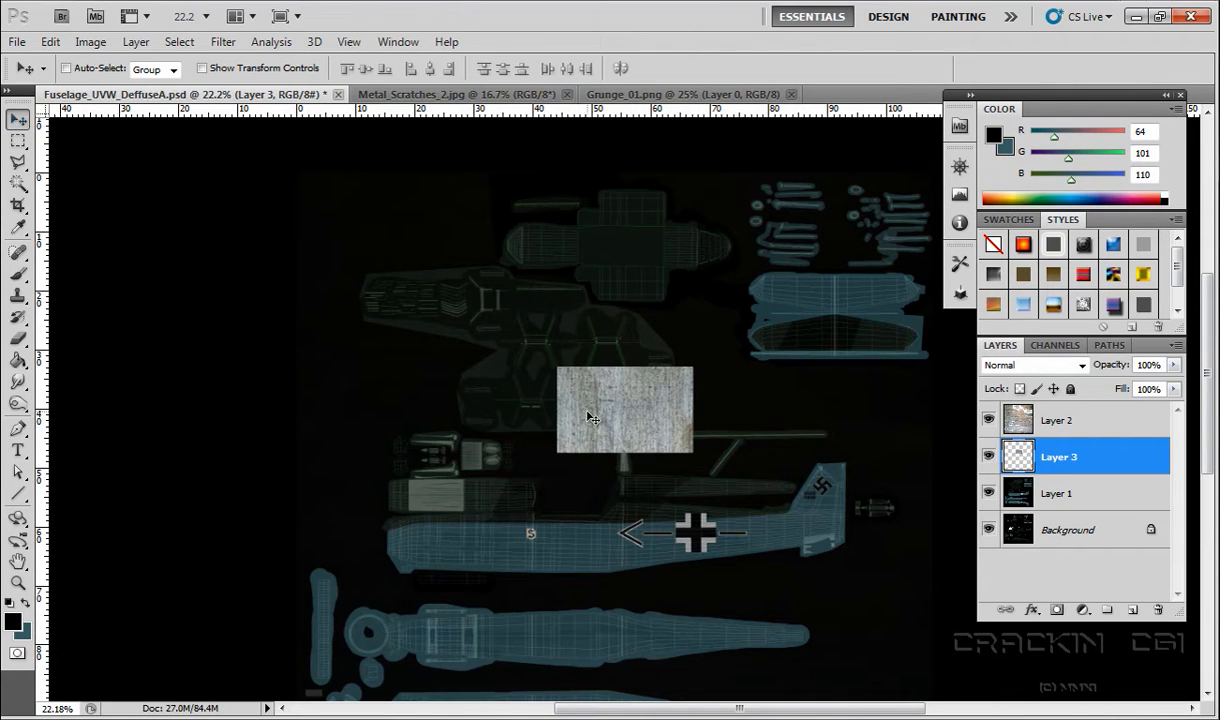
left_click_drag(590, 418, 773, 322)
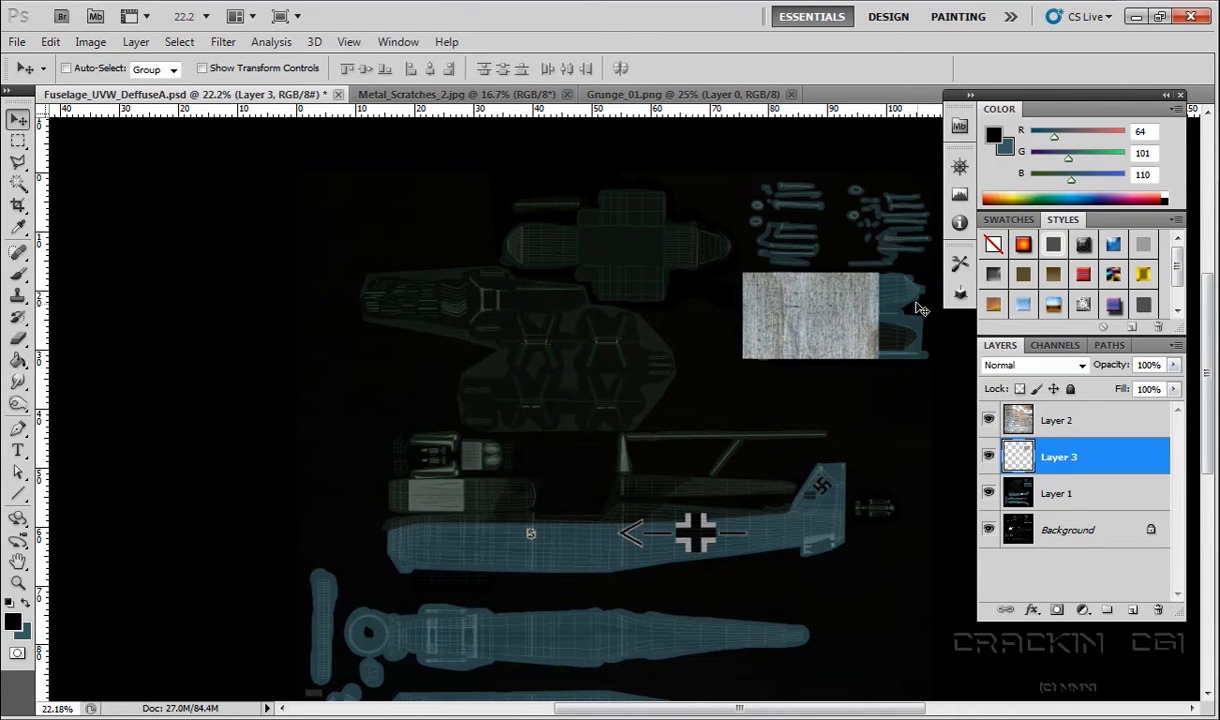
Stretch Layer 3's scratch patch horizontally to about 139% width so it covers the blue wing-like parts, and apply the transformation.
left_click(50, 41)
mouse_move(140, 410)
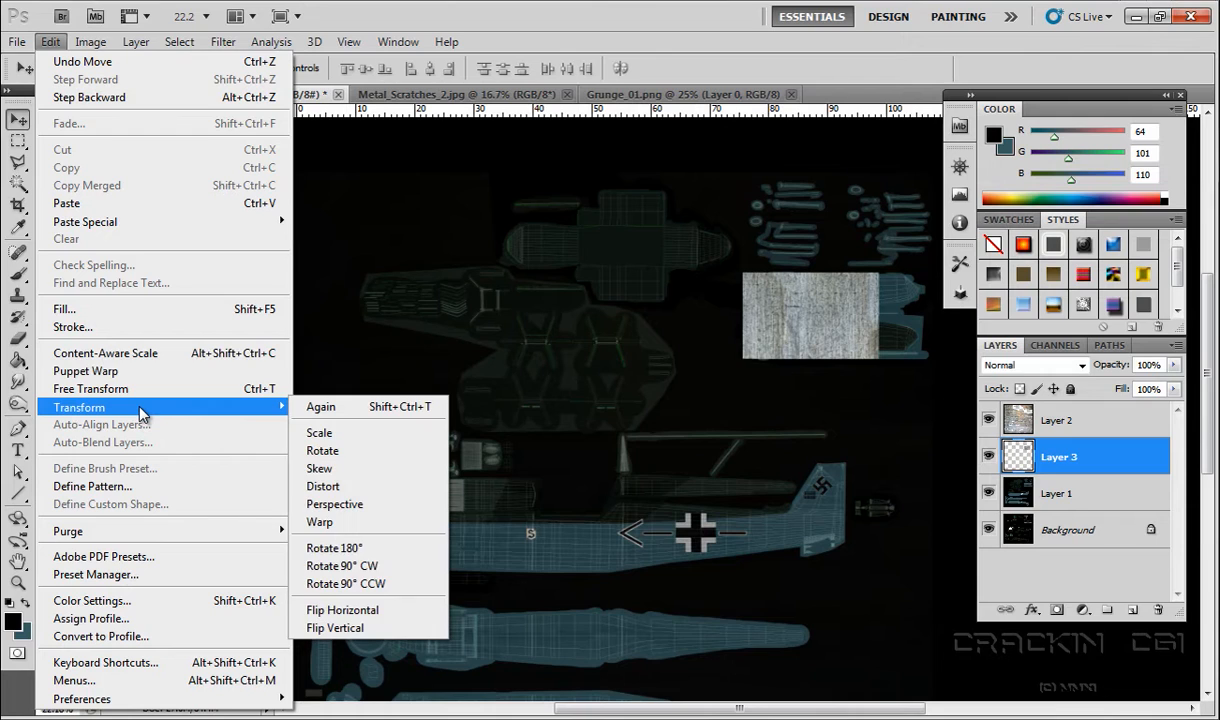
left_click(316, 436)
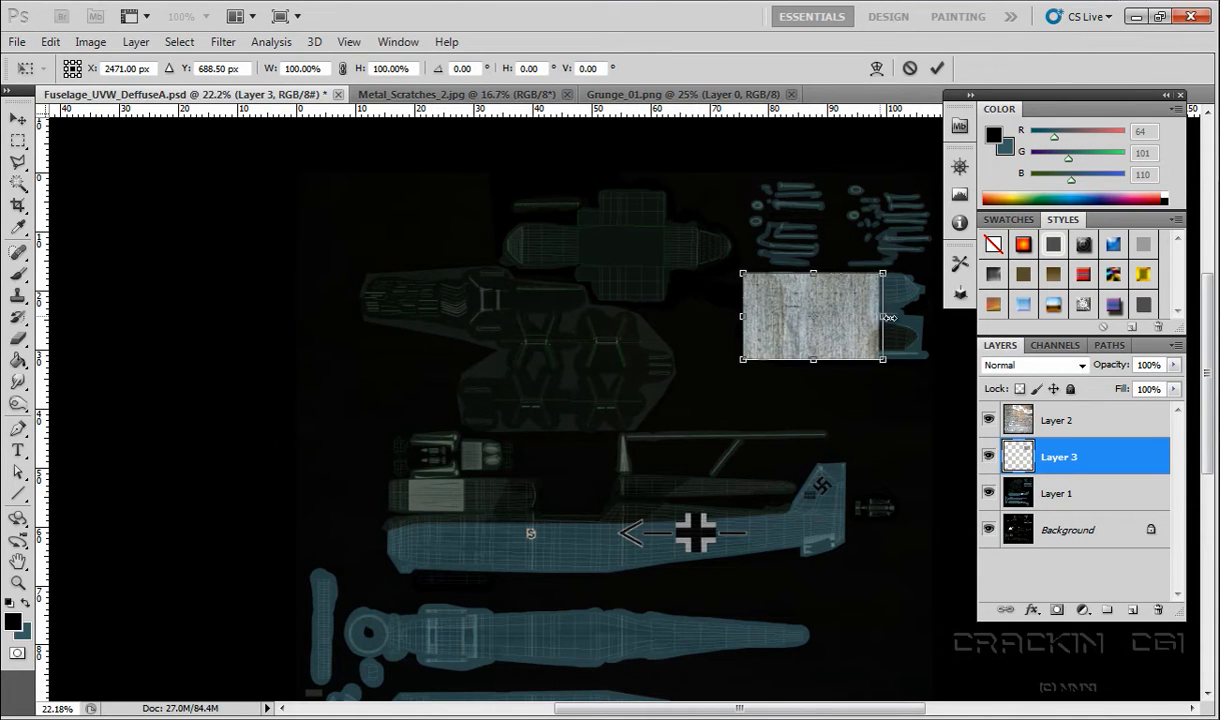
left_click_drag(887, 317, 935, 317)
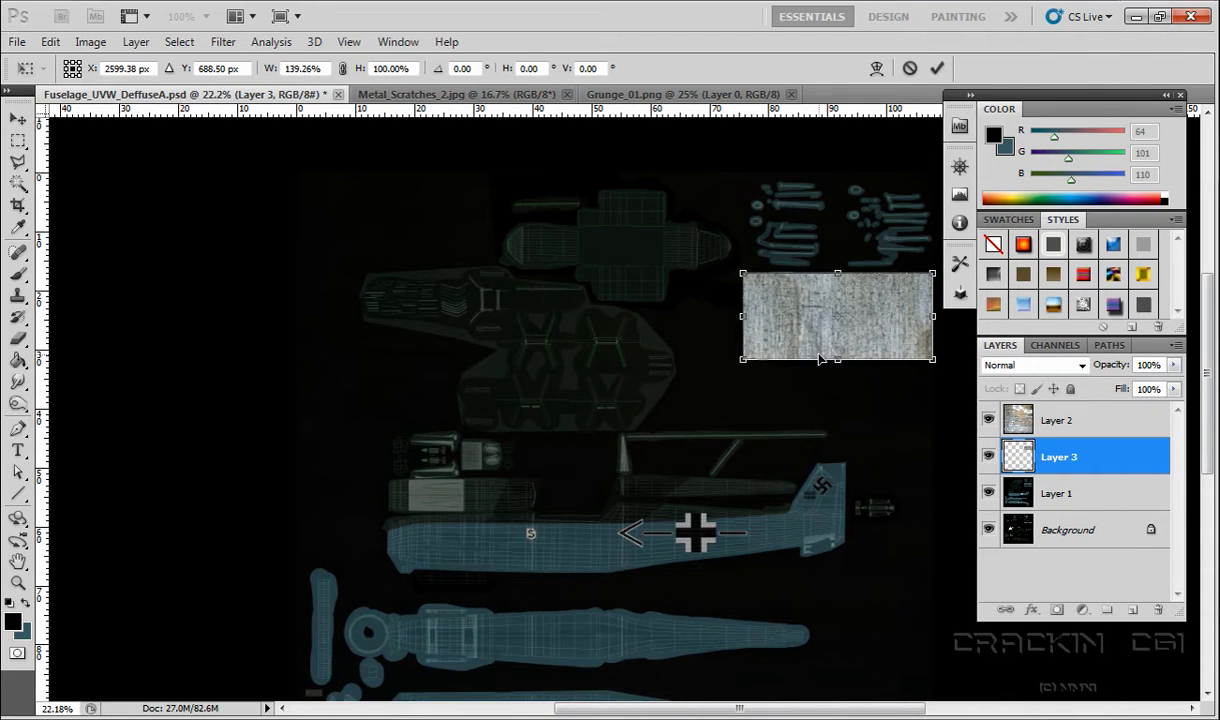
left_click(18, 119)
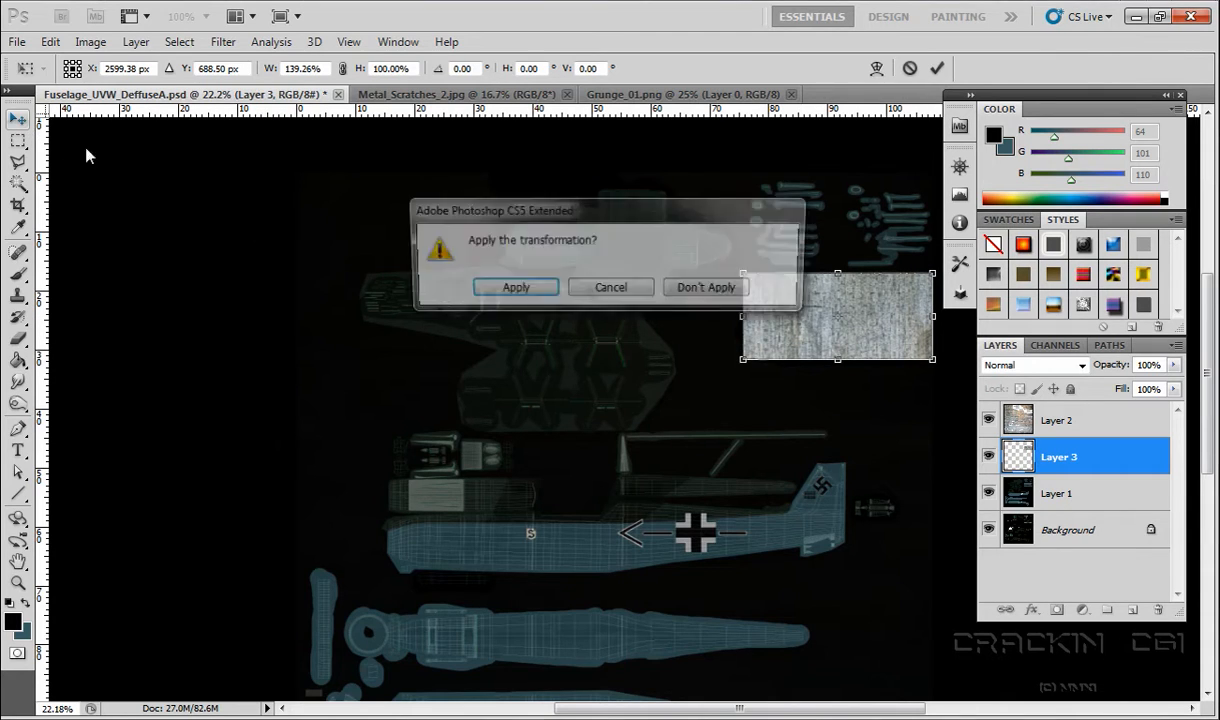
left_click(511, 288)
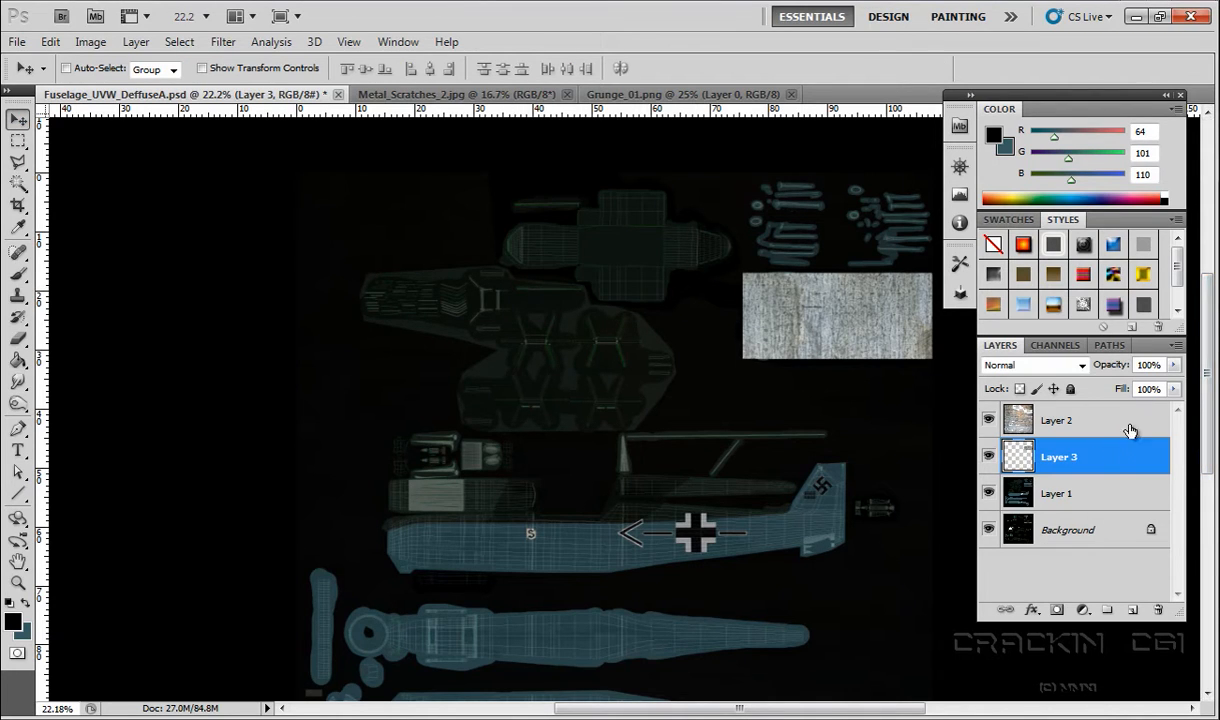
Lower the opacity of Layer 3 to 5%.
left_click(1173, 365)
left_click_drag(1173, 389, 1080, 384)
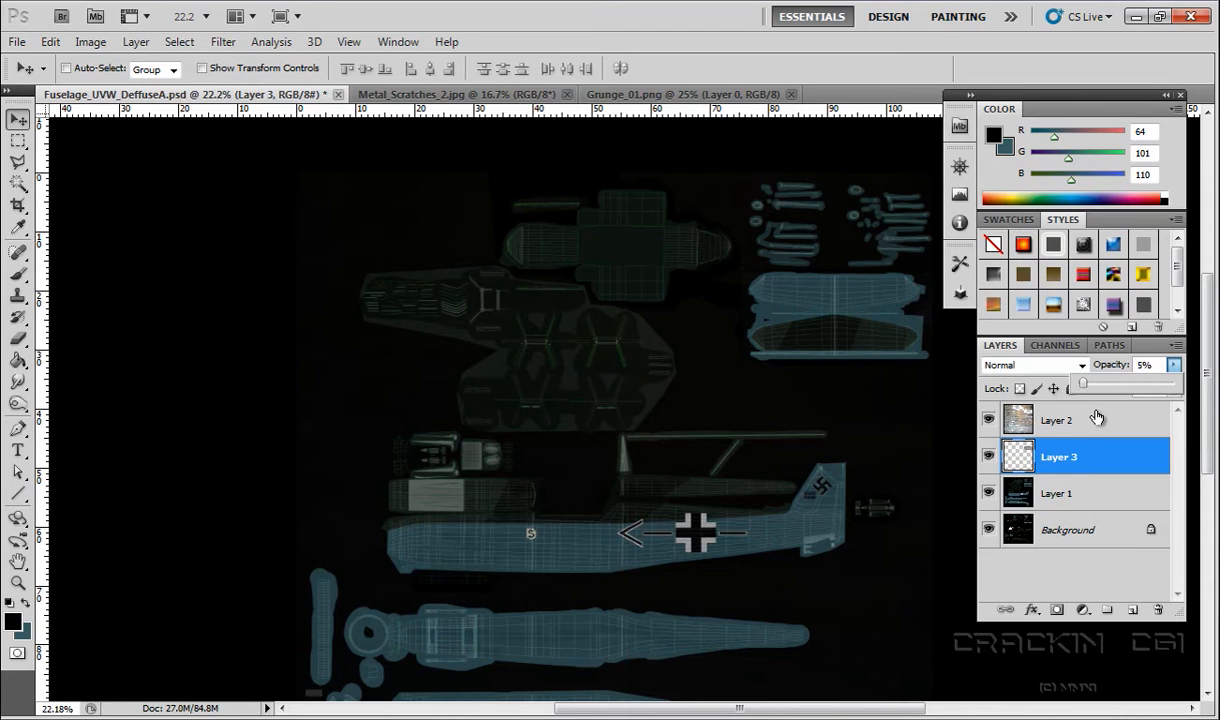
left_click(840, 386)
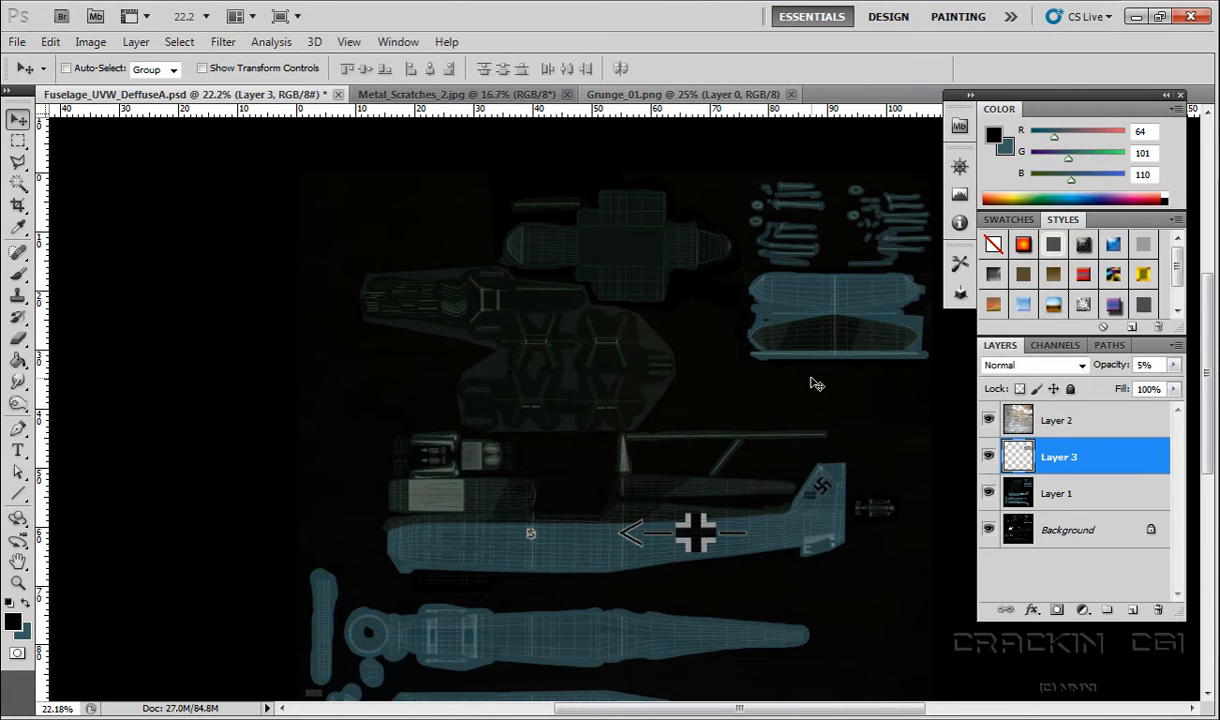
Select the entire Grunge_01.png image and copy it.
left_click(668, 95)
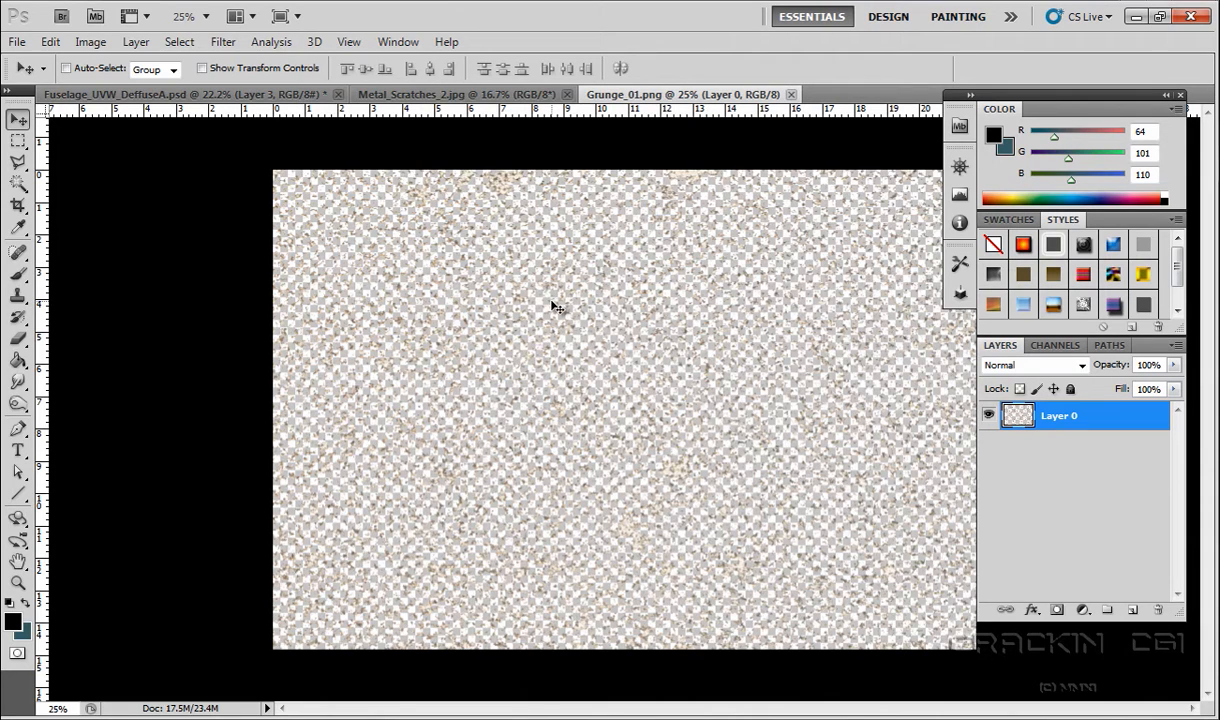
left_click(179, 42)
left_click(185, 57)
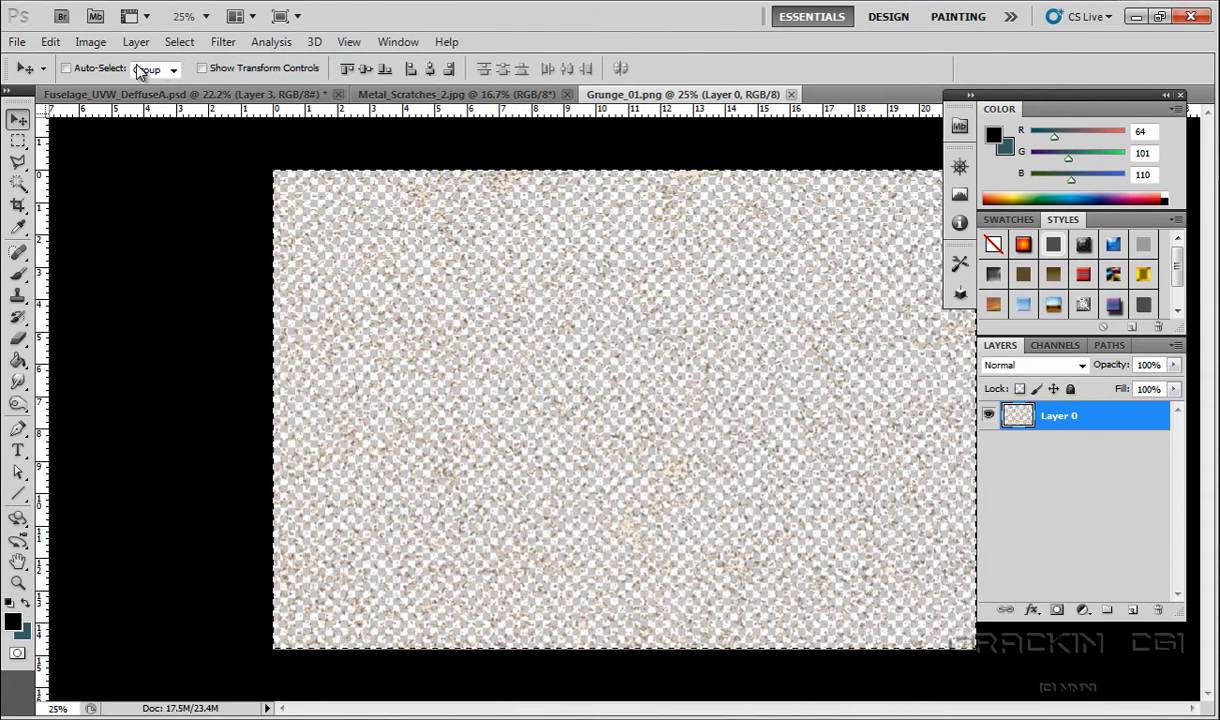
left_click(55, 38)
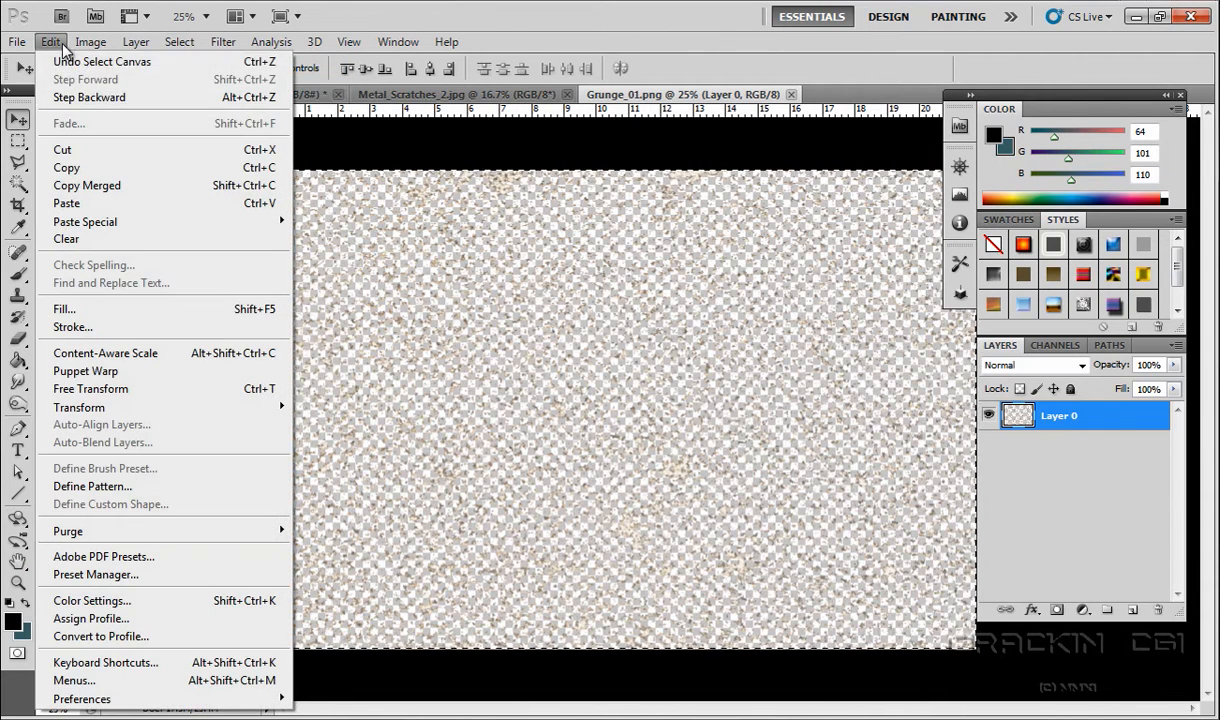
left_click(95, 169)
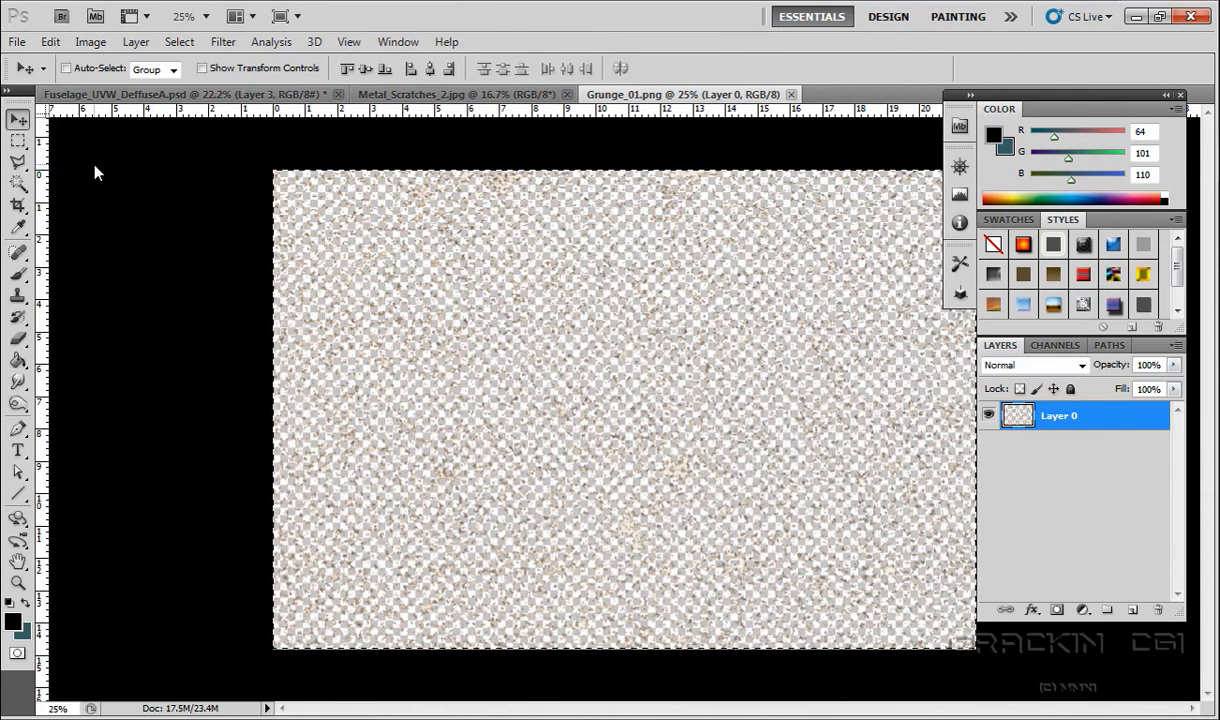
Paste the copied grunge image into Fuselage_UVW_DeffuseA.psd as a new layer directly above Layer 3.
left_click(128, 100)
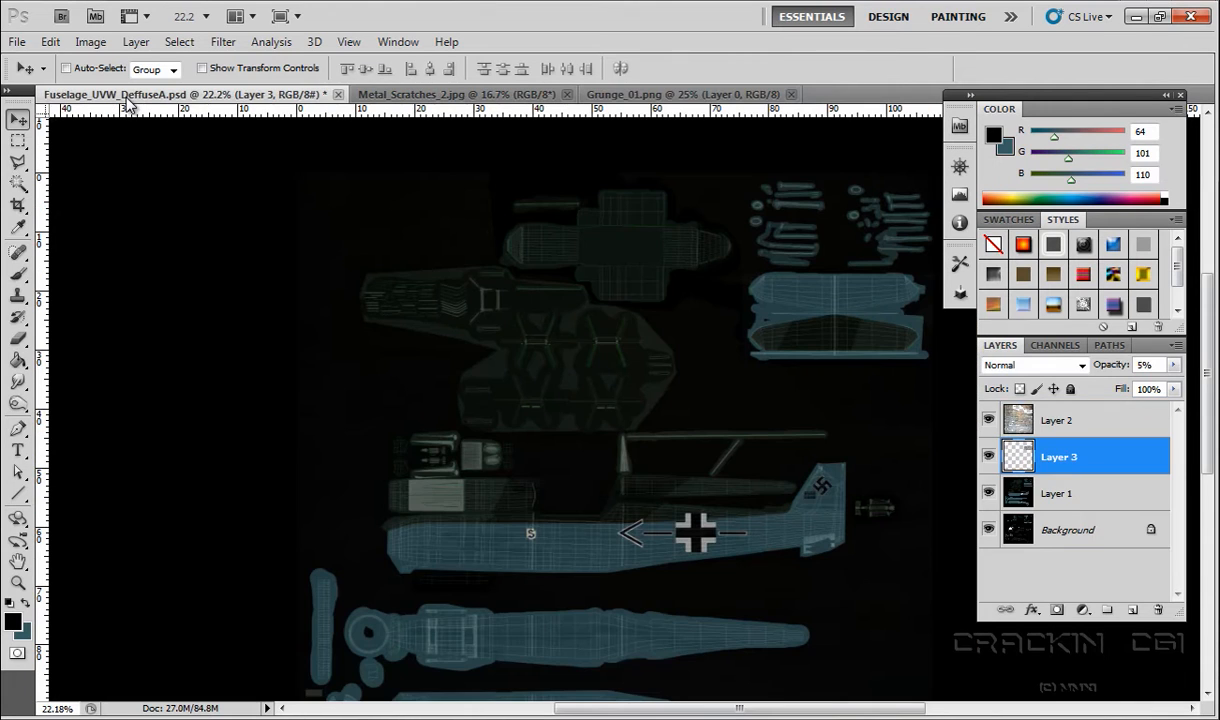
left_click(50, 41)
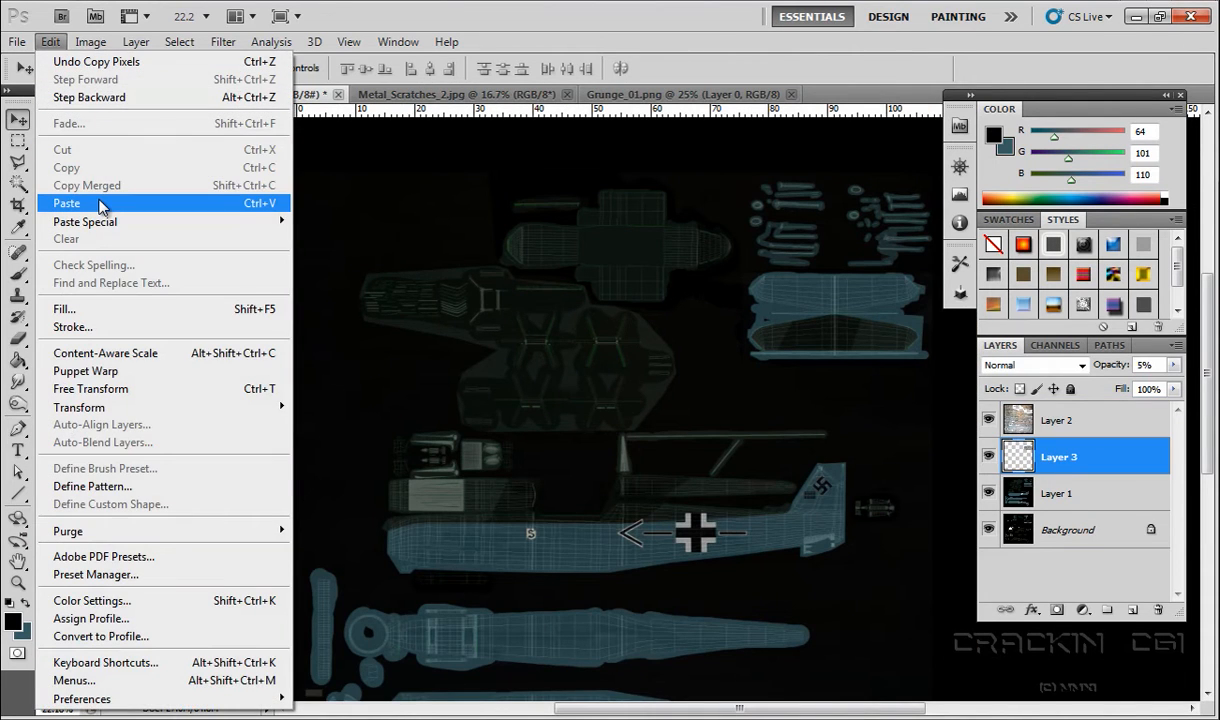
left_click(68, 203)
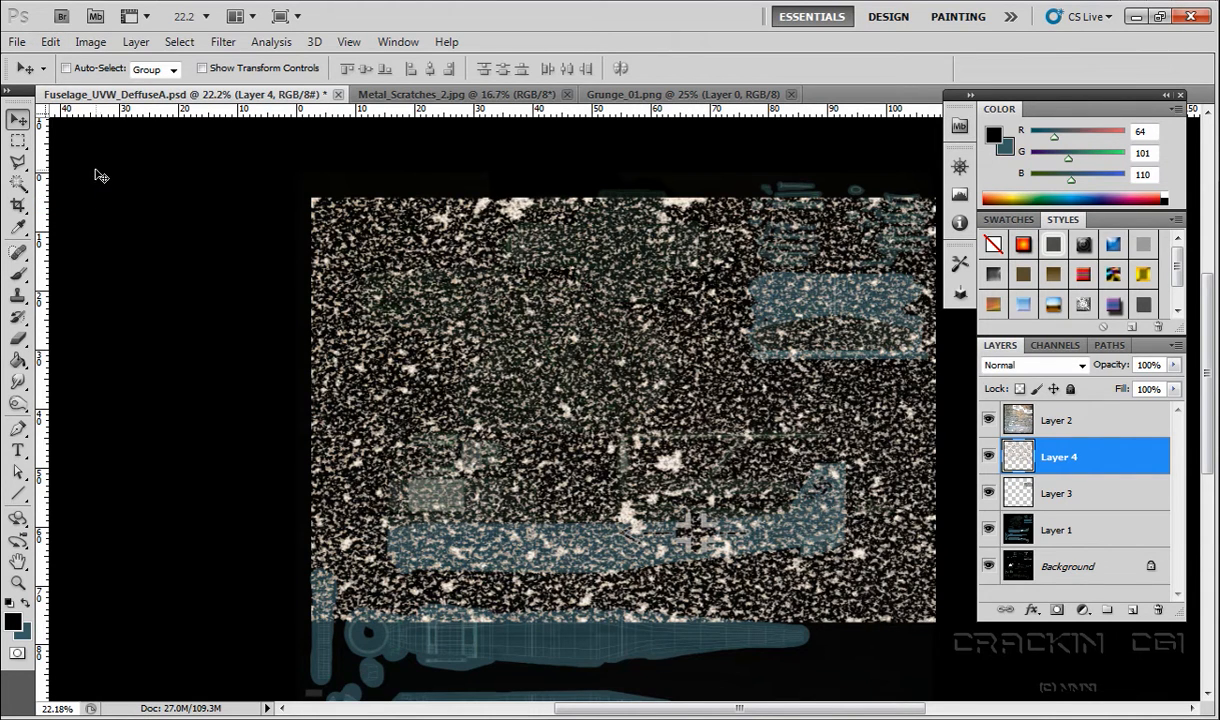
Scale Layer 4's grunge to about 110% width and 134% height over the fuselage parts, apply it, and lower the layer's opacity to 5%.
left_click(51, 41)
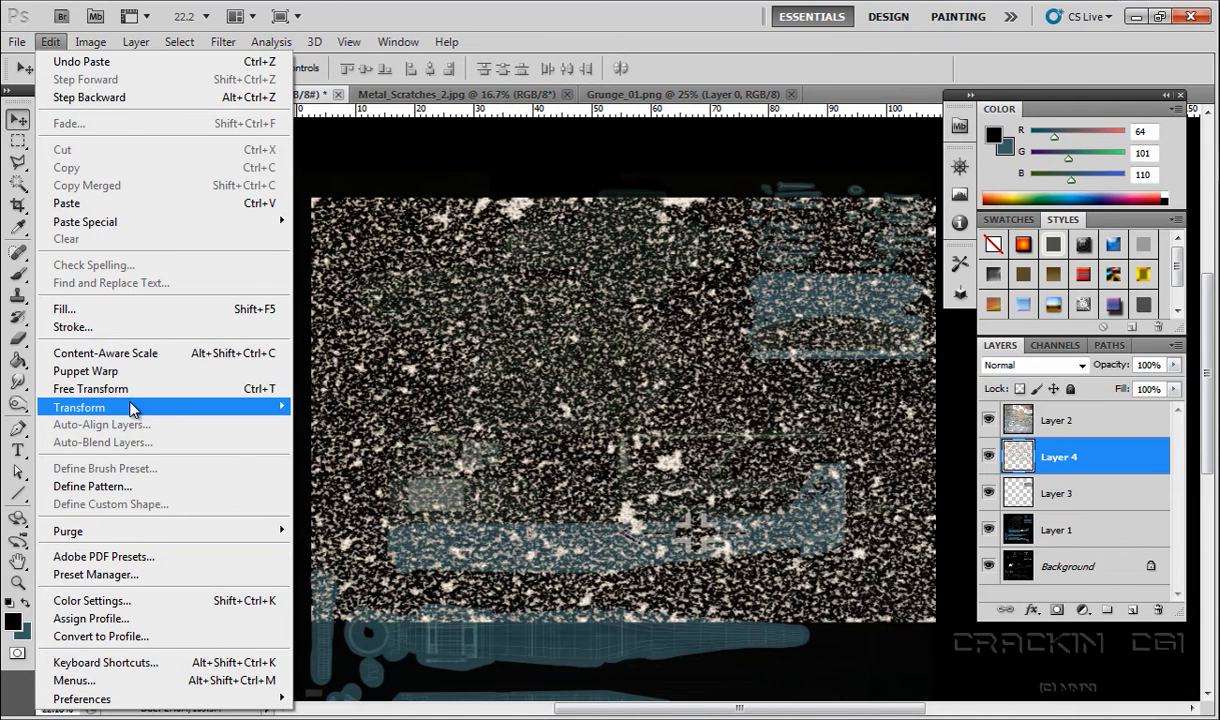
mouse_move(140, 407)
left_click(327, 437)
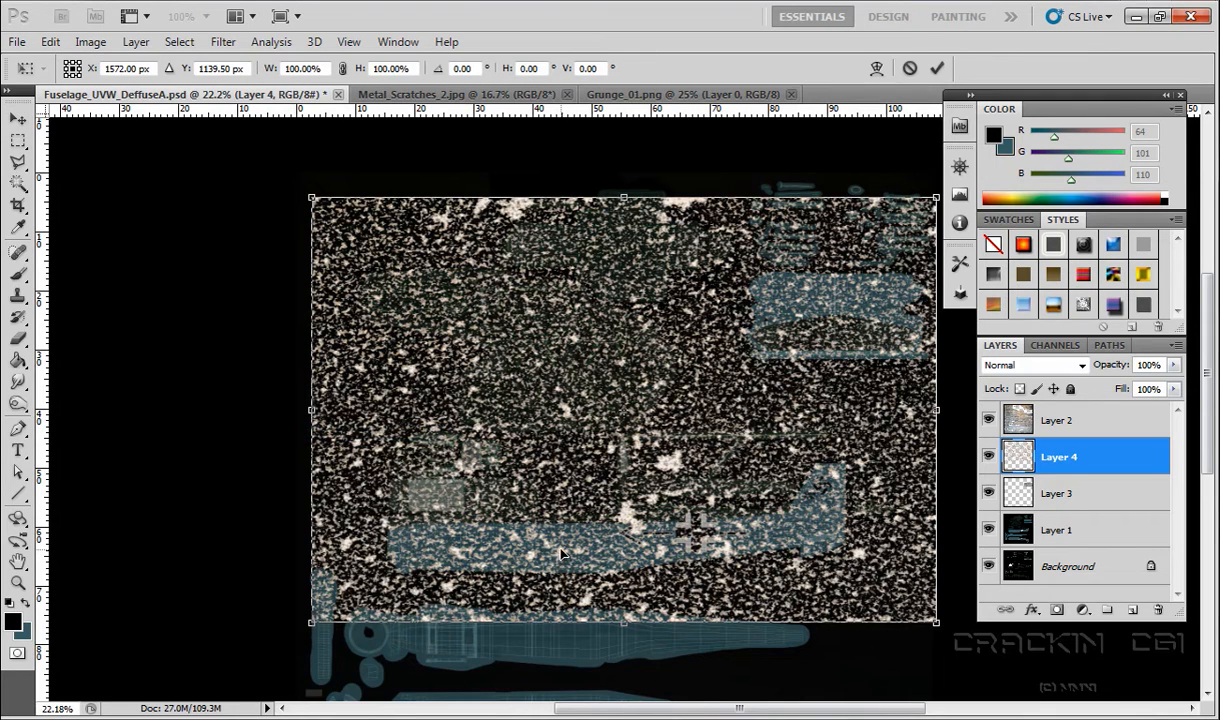
scroll(563, 553, "down", 1)
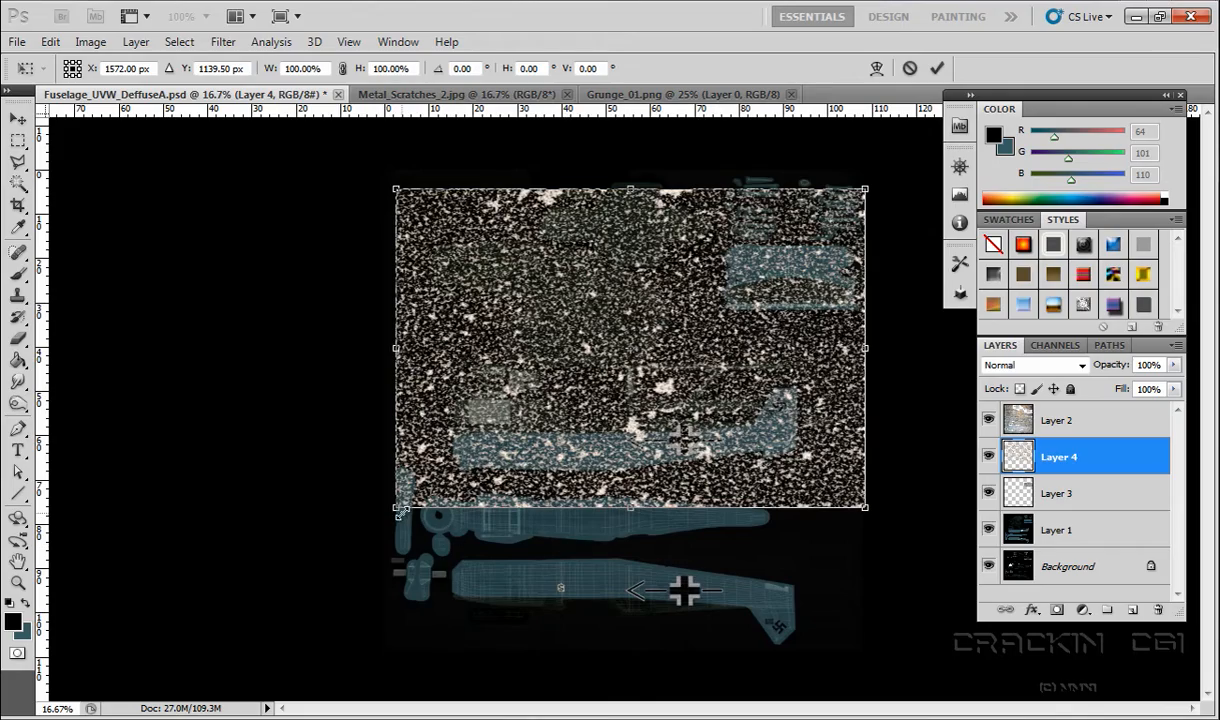
left_click_drag(395, 510, 360, 666)
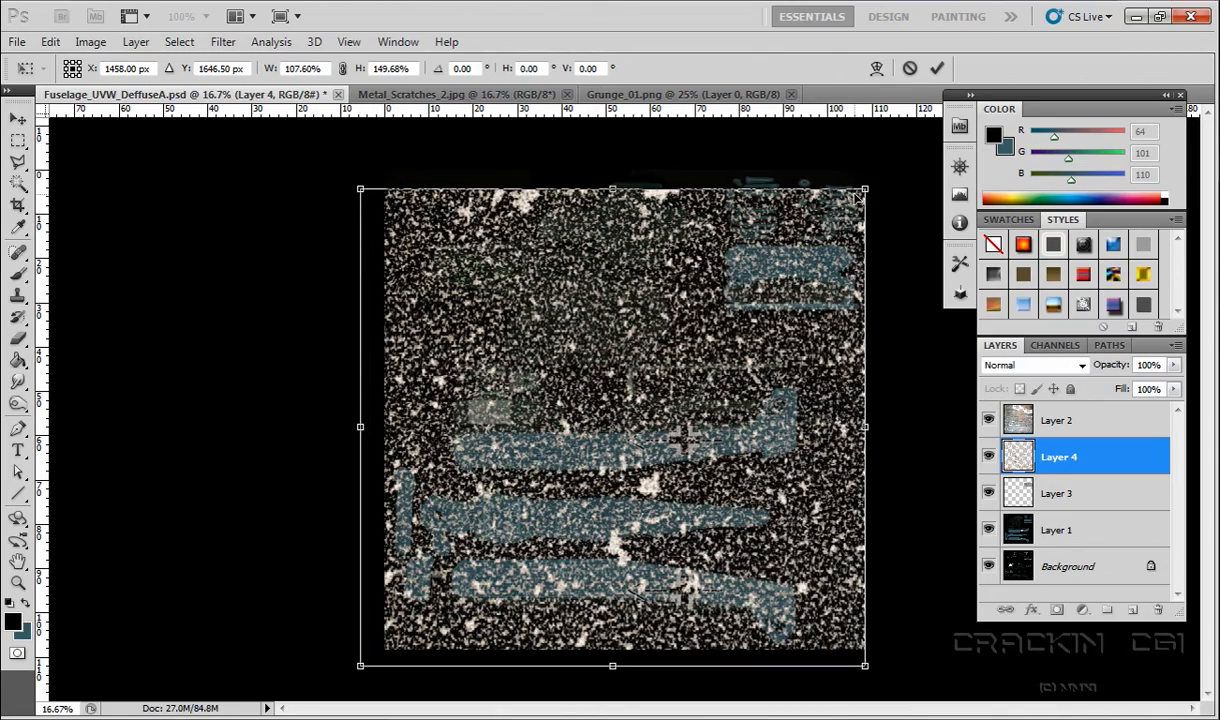
left_click_drag(865, 187, 875, 236)
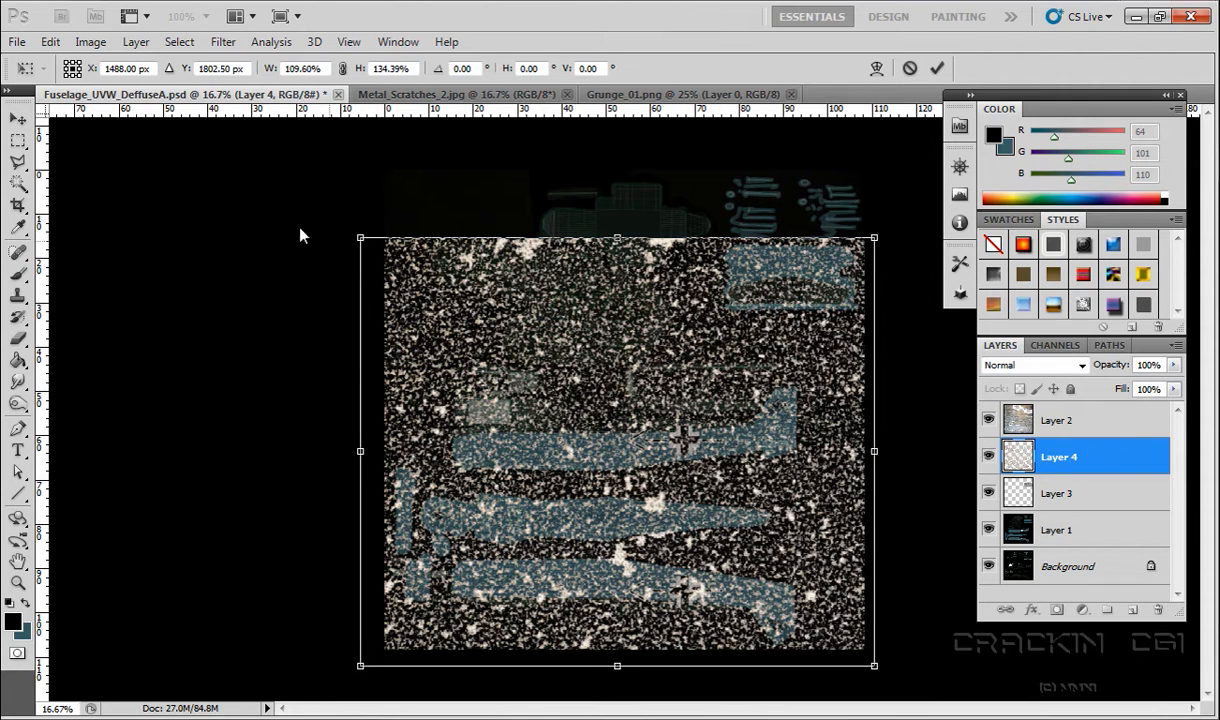
left_click(18, 118)
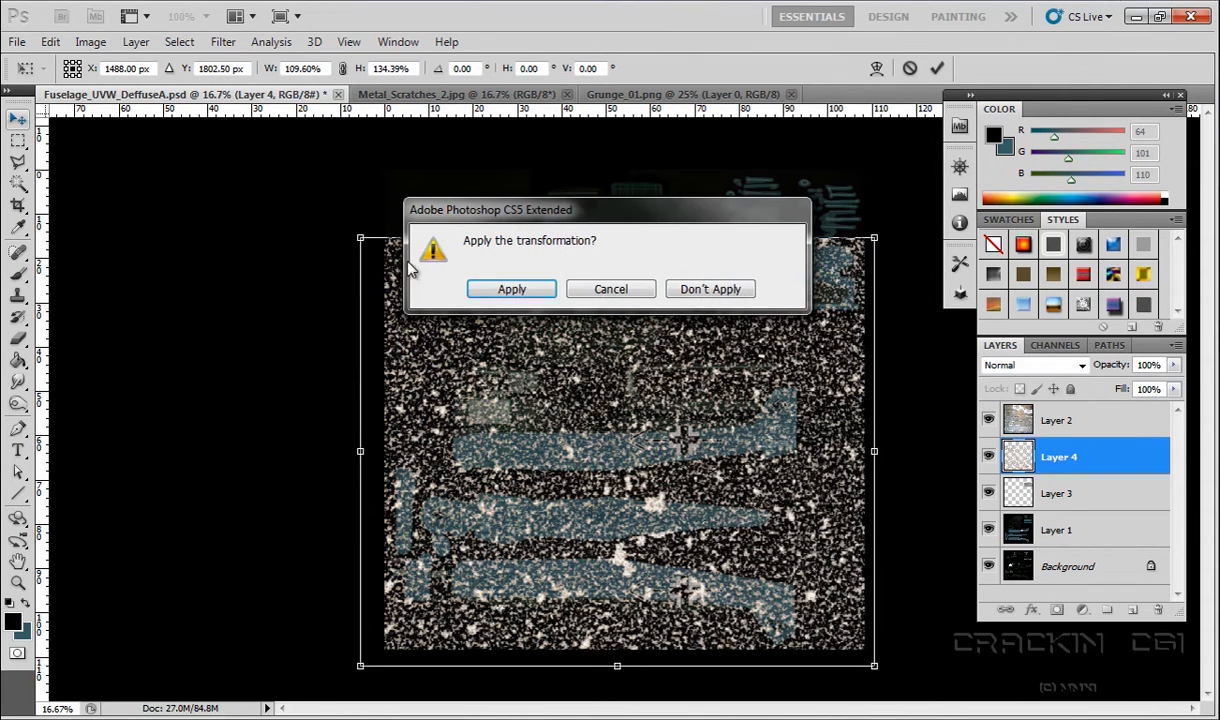
left_click(495, 291)
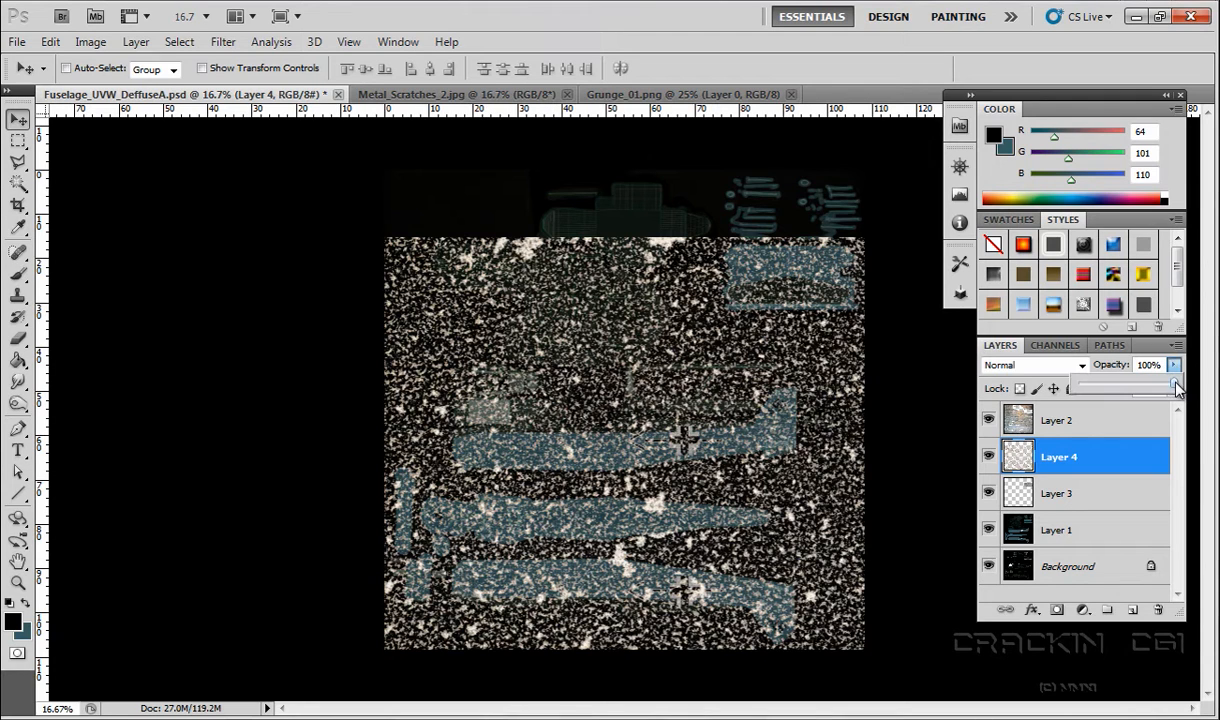
left_click_drag(1177, 370, 1084, 388)
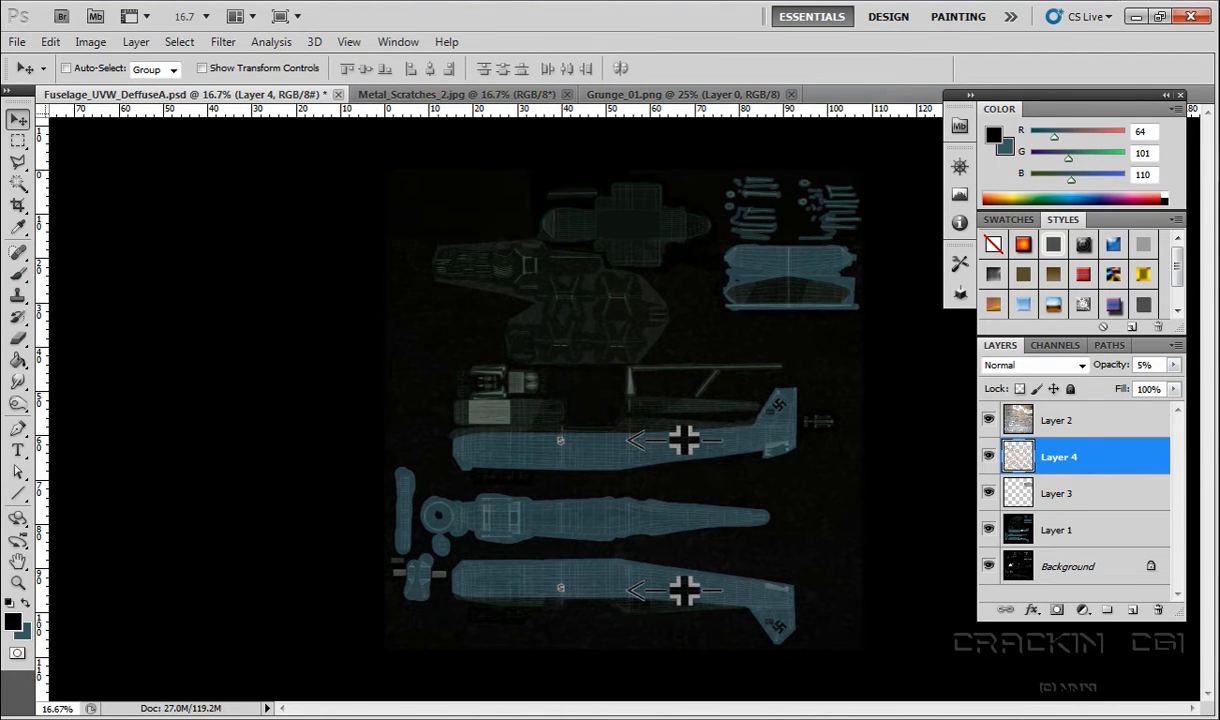
Switch to Internet Explorer, look through the texture categories on cgtextures.com, and close the browser.
left_click(106, 162)
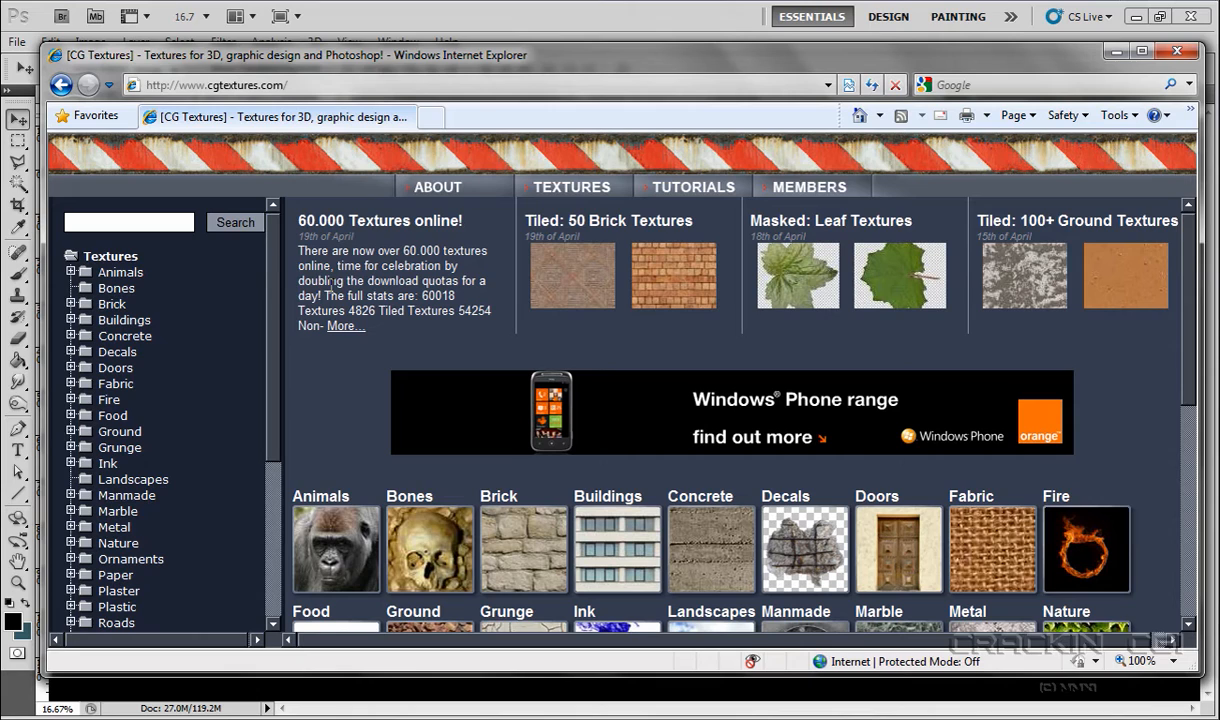
scroll(261, 349, "down", 5)
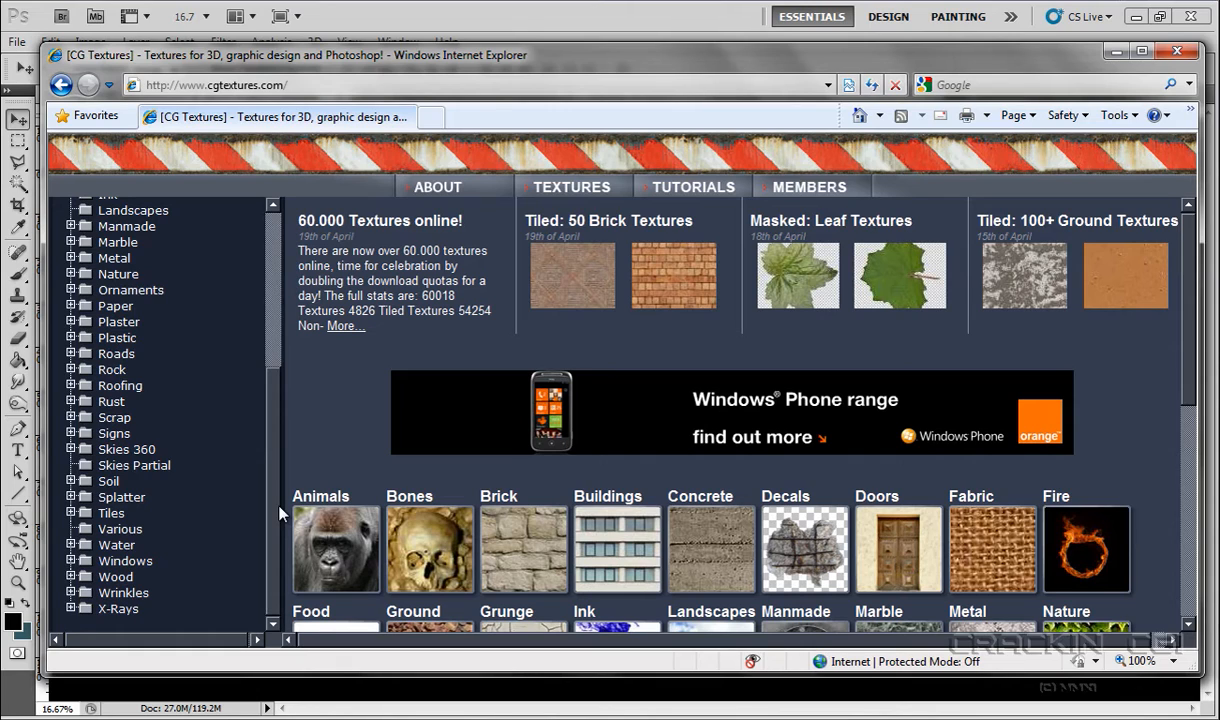
scroll(265, 481, "up", 5)
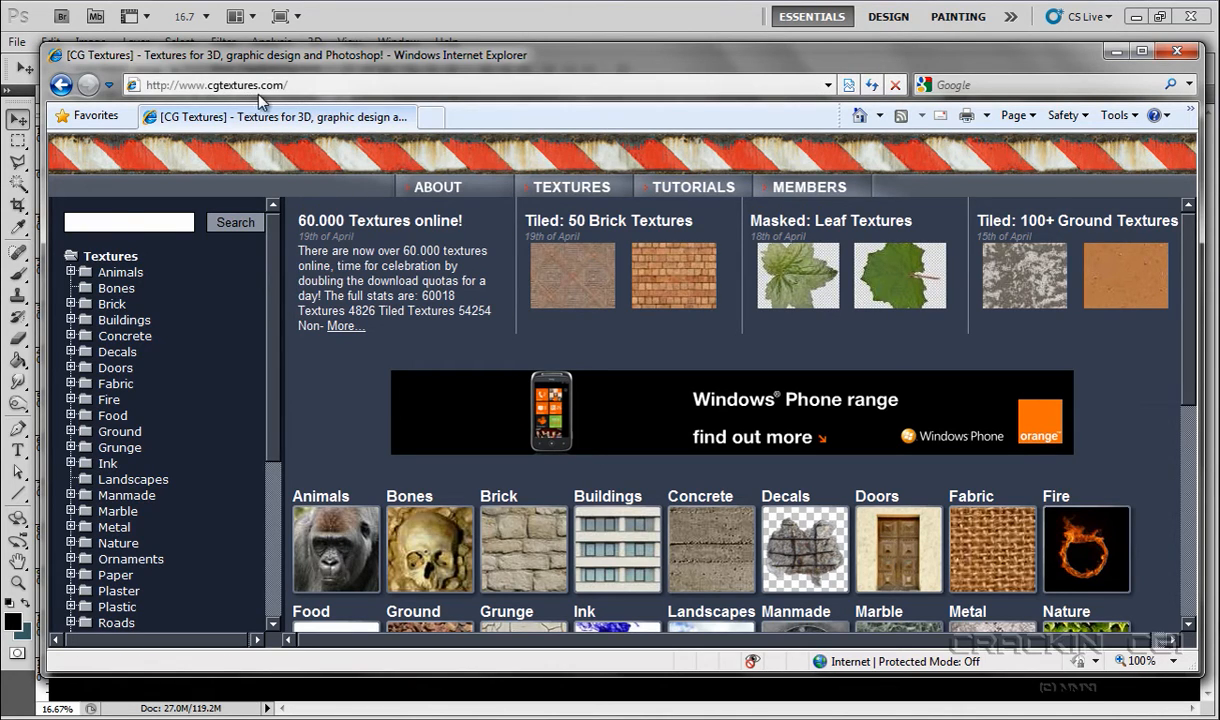
left_click(1172, 53)
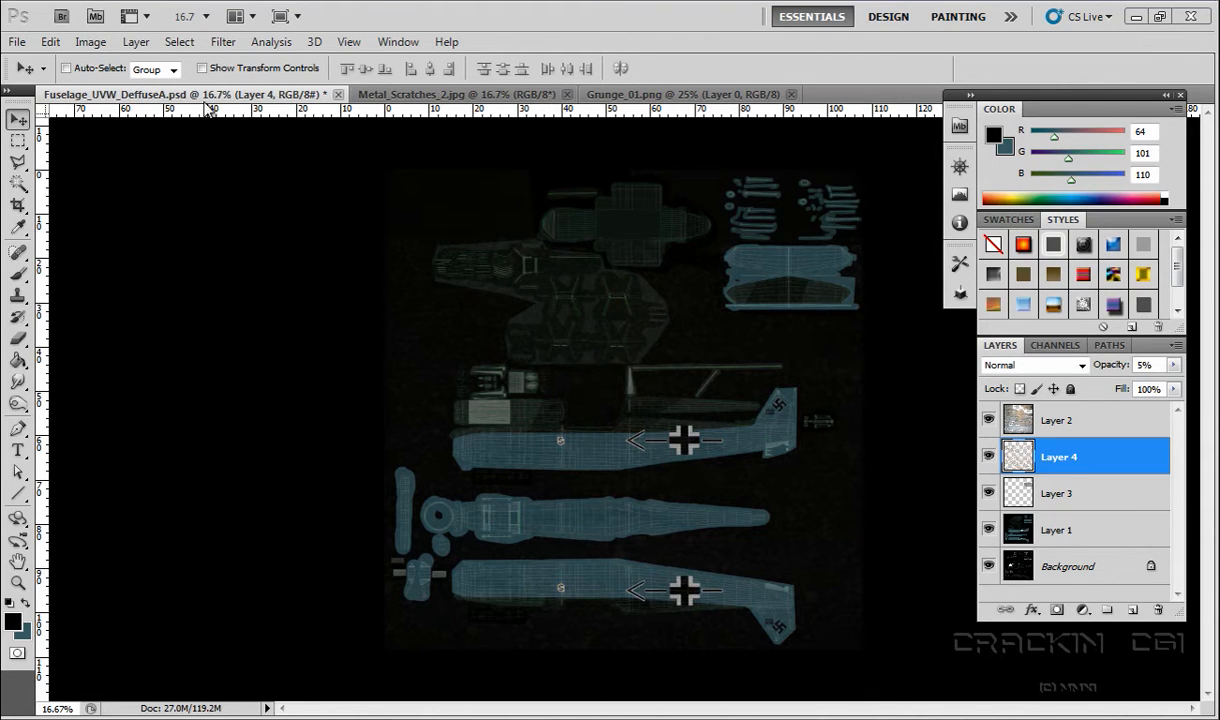
Set the Eraser's brush size to 52 px for trimming Layer 4's grunge around the cross-shaped part.
left_click(18, 338)
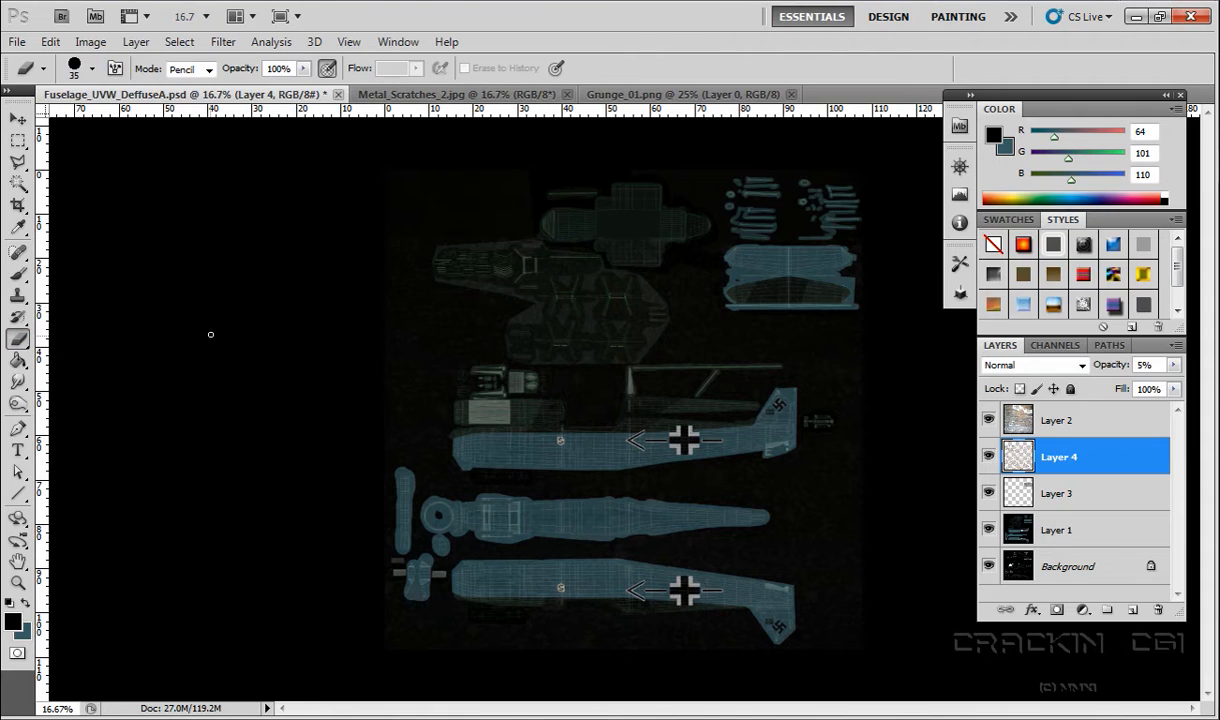
left_click(92, 68)
left_click_drag(57, 118, 72, 120)
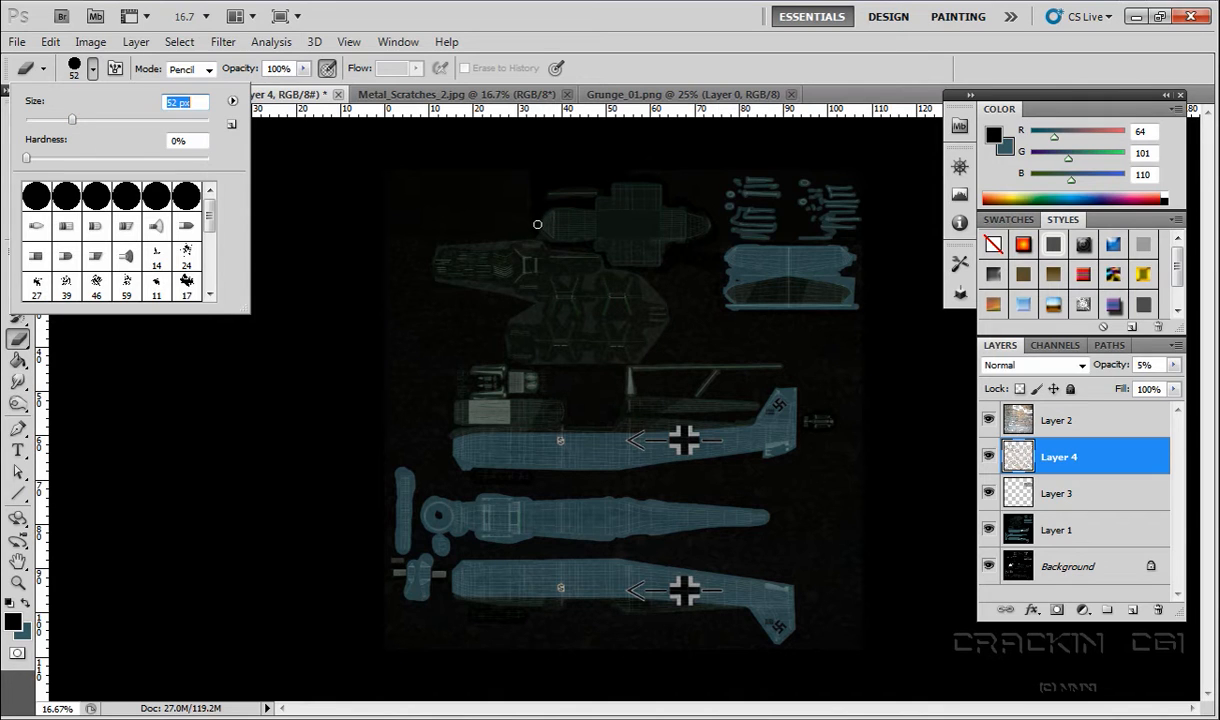
left_click(540, 225)
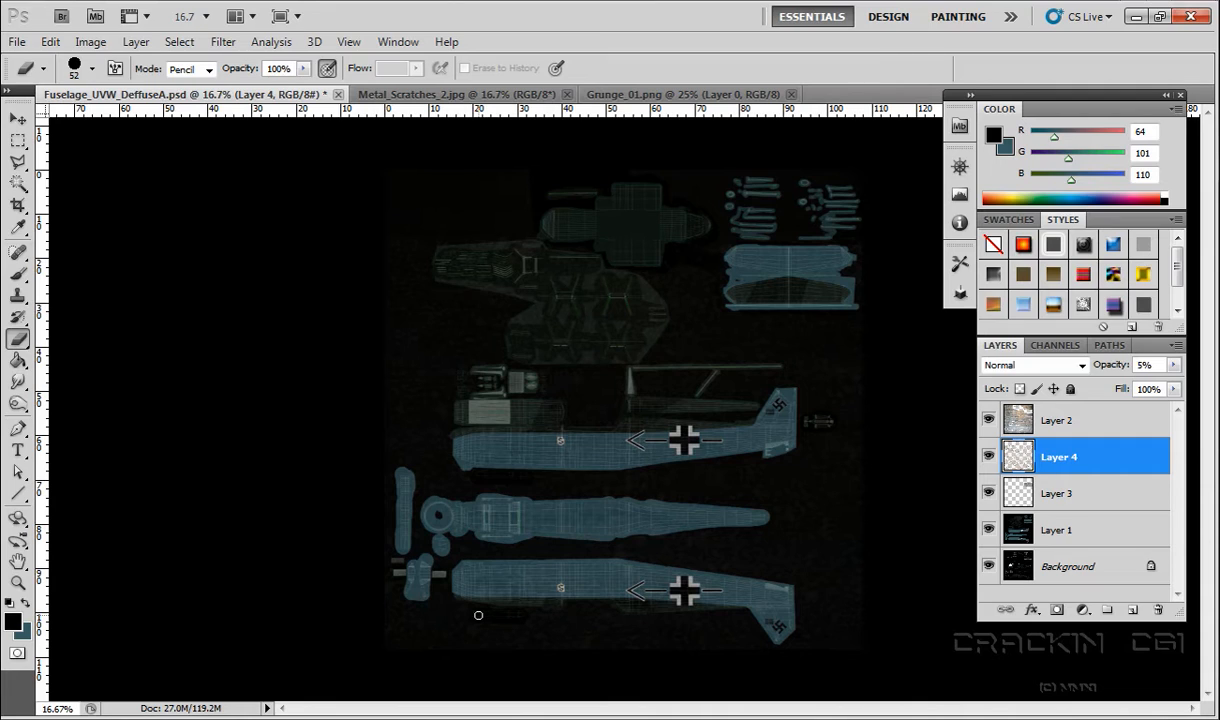
Raise Layer 1's opacity to 100% and merge all visible layers into one.
left_click(1057, 540)
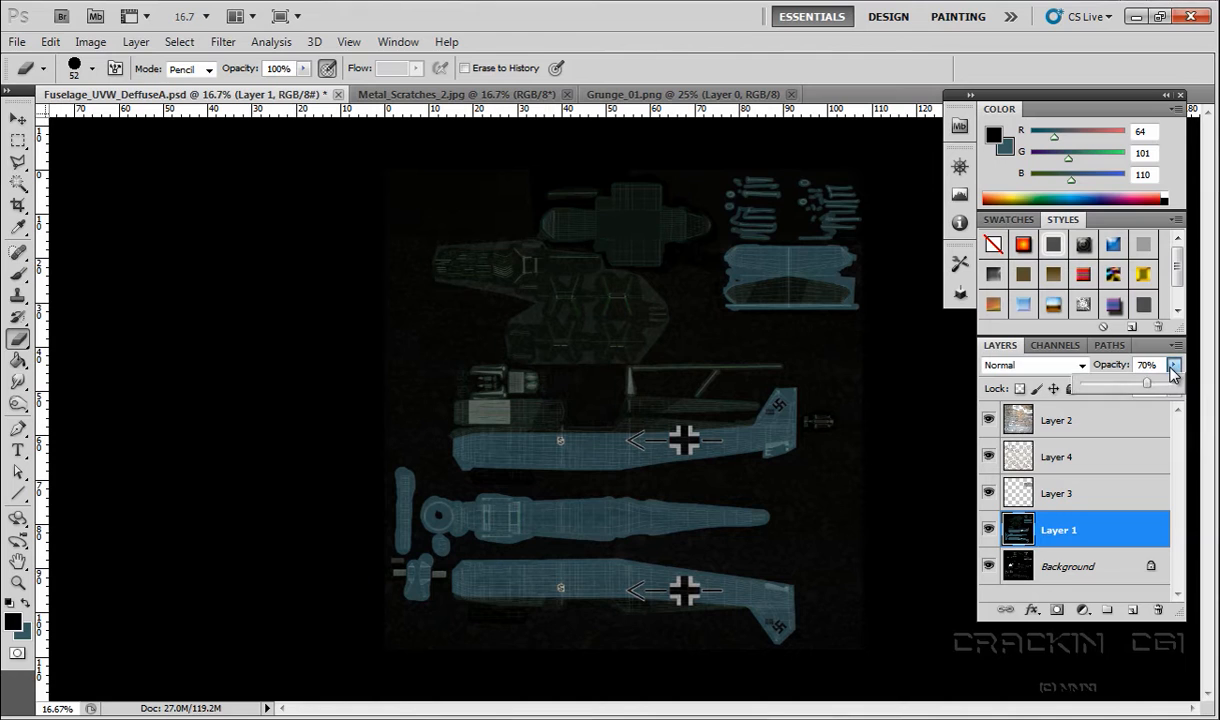
left_click(1174, 365)
left_click_drag(1147, 385, 1183, 388)
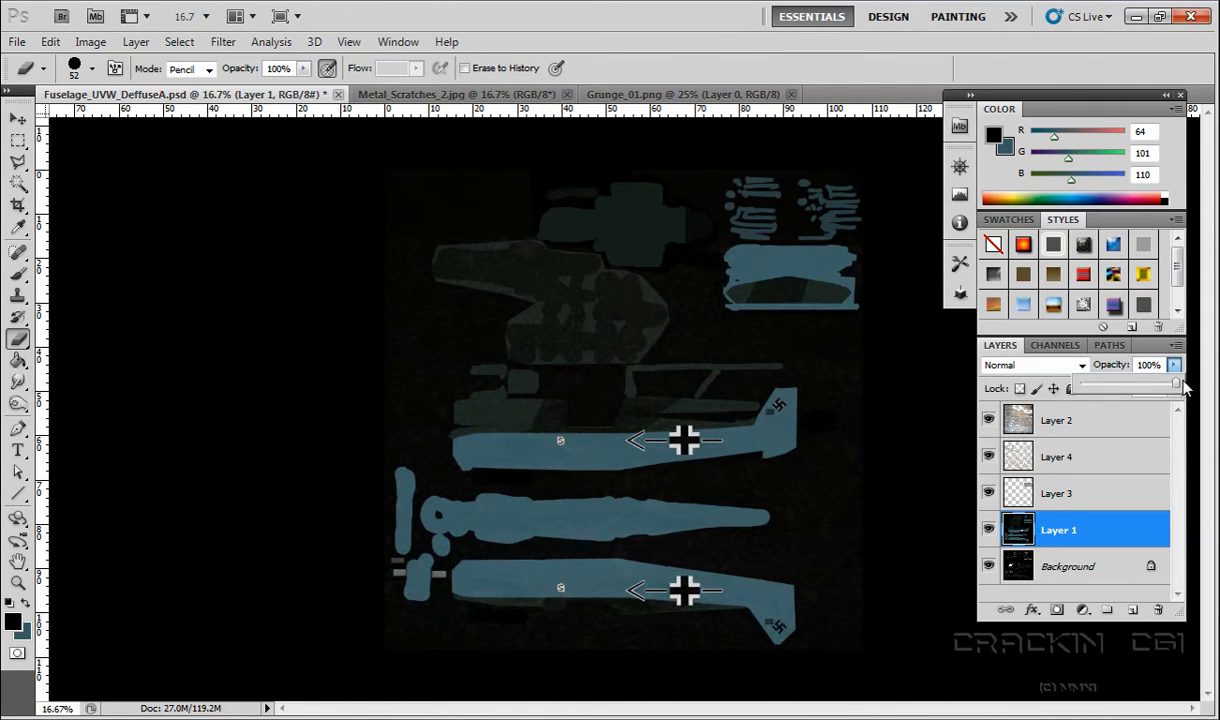
left_click(136, 42)
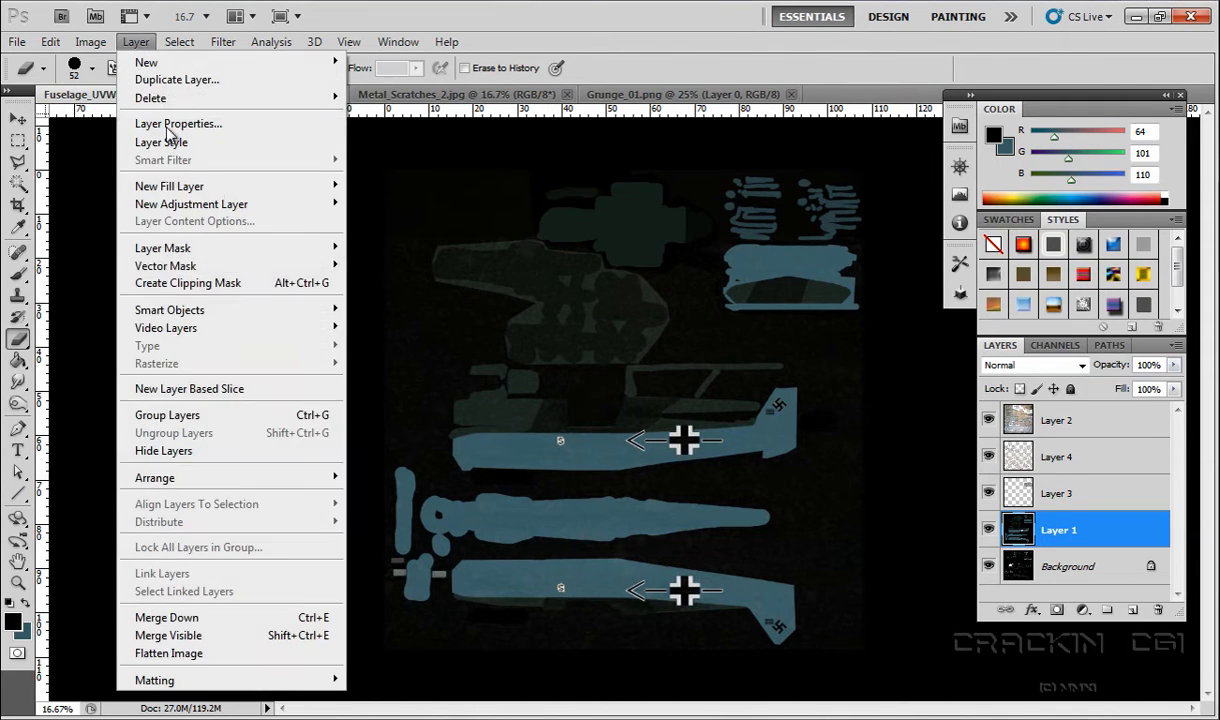
left_click(196, 638)
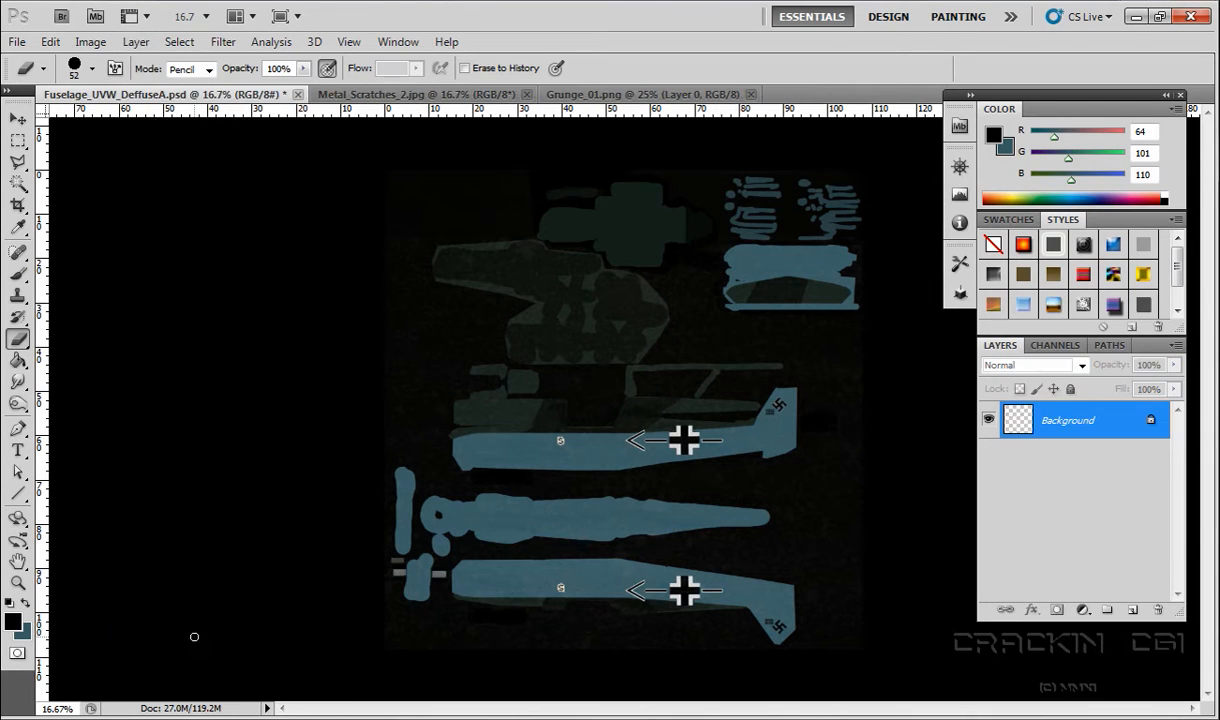
Save the merged Fuselage_UVW_DeffuseA.psd and step back one edit in its history.
left_click(17, 42)
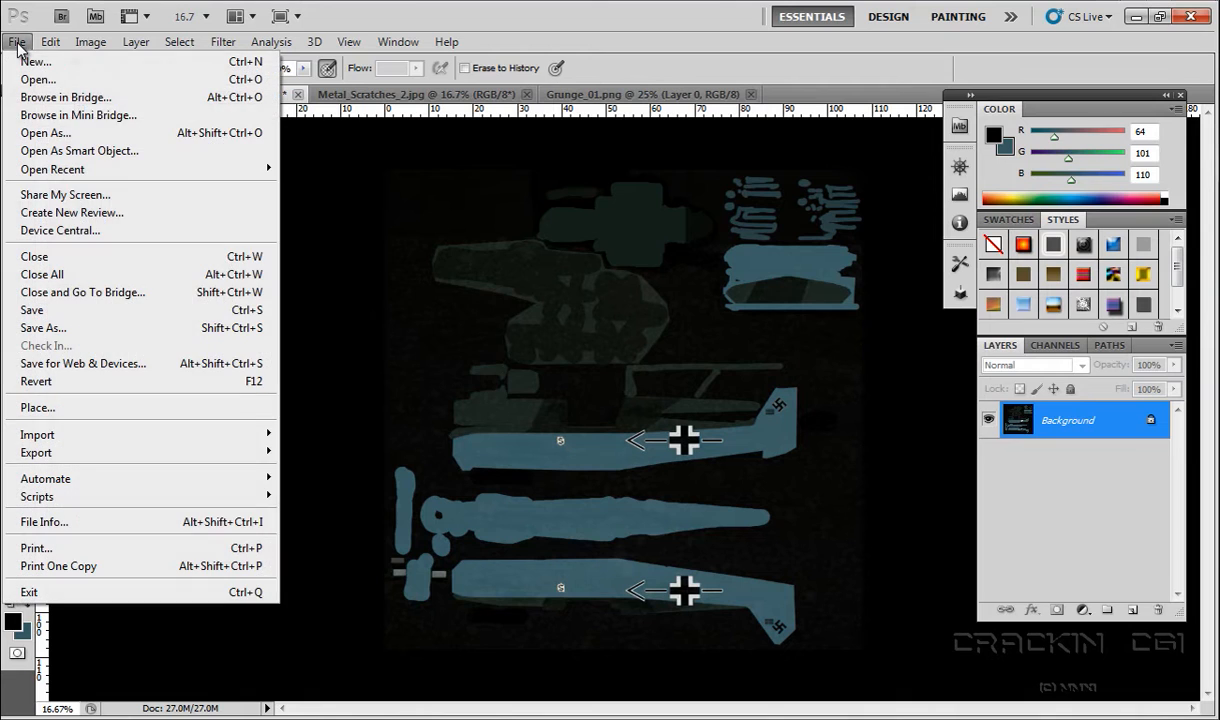
left_click(50, 314)
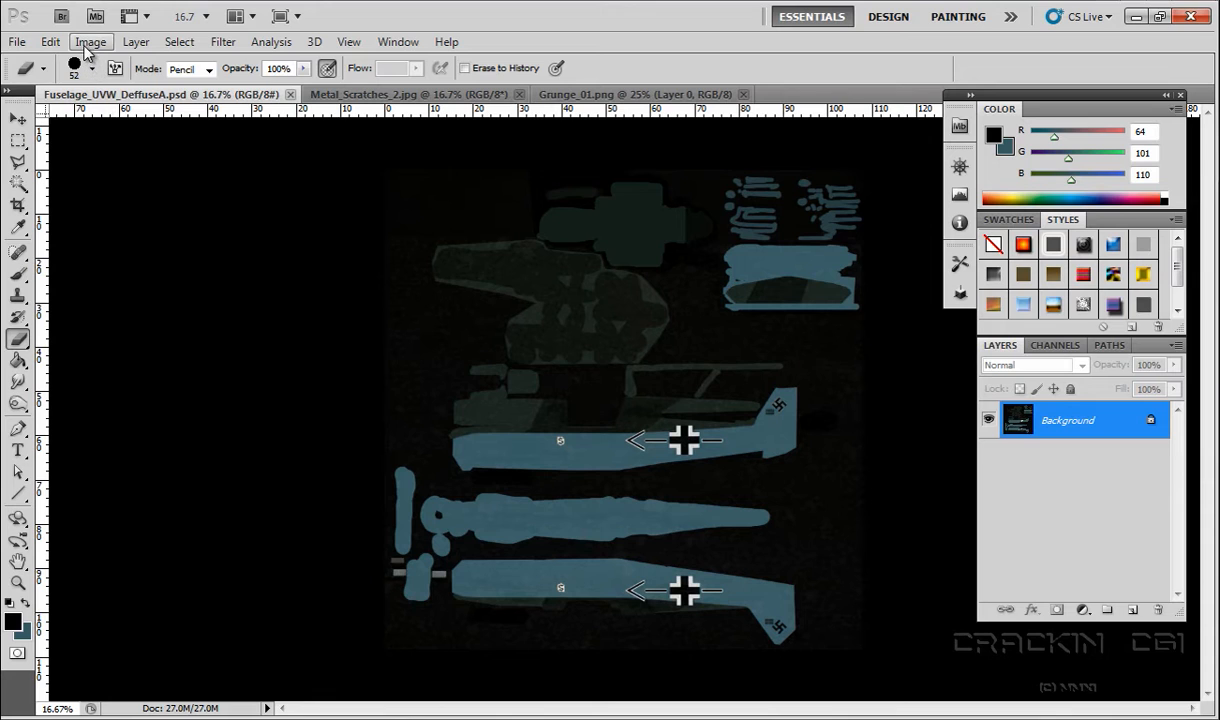
left_click(50, 42)
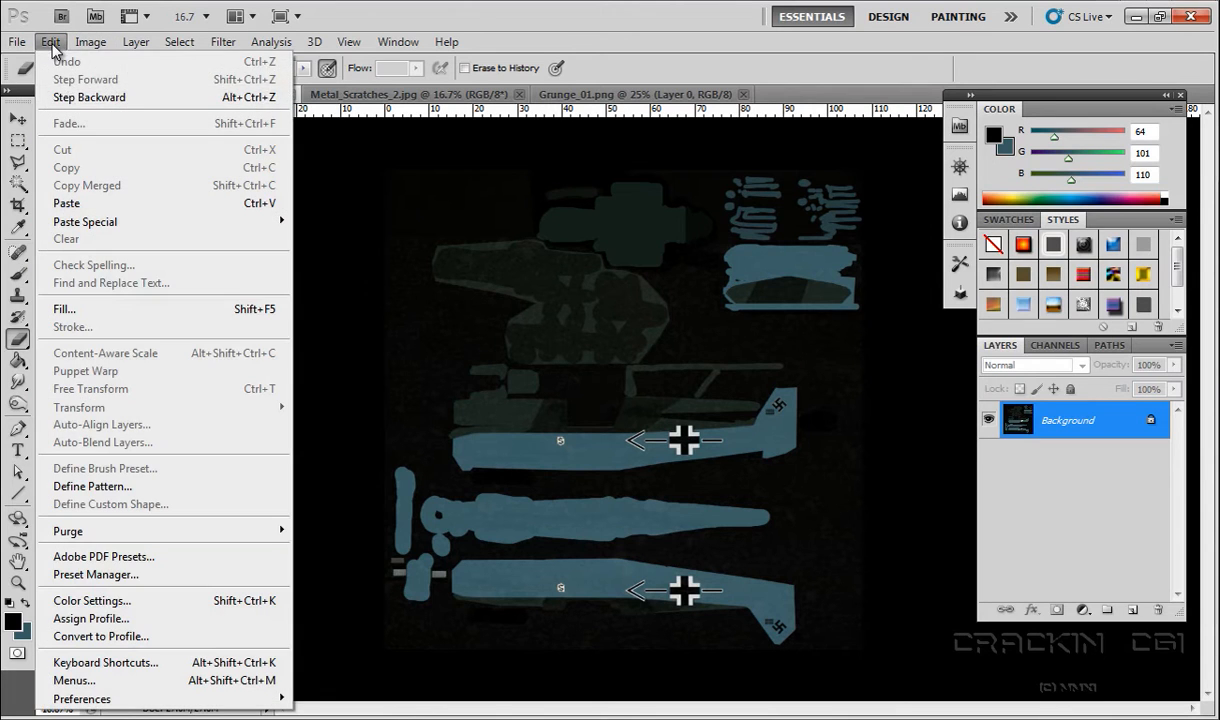
left_click(84, 100)
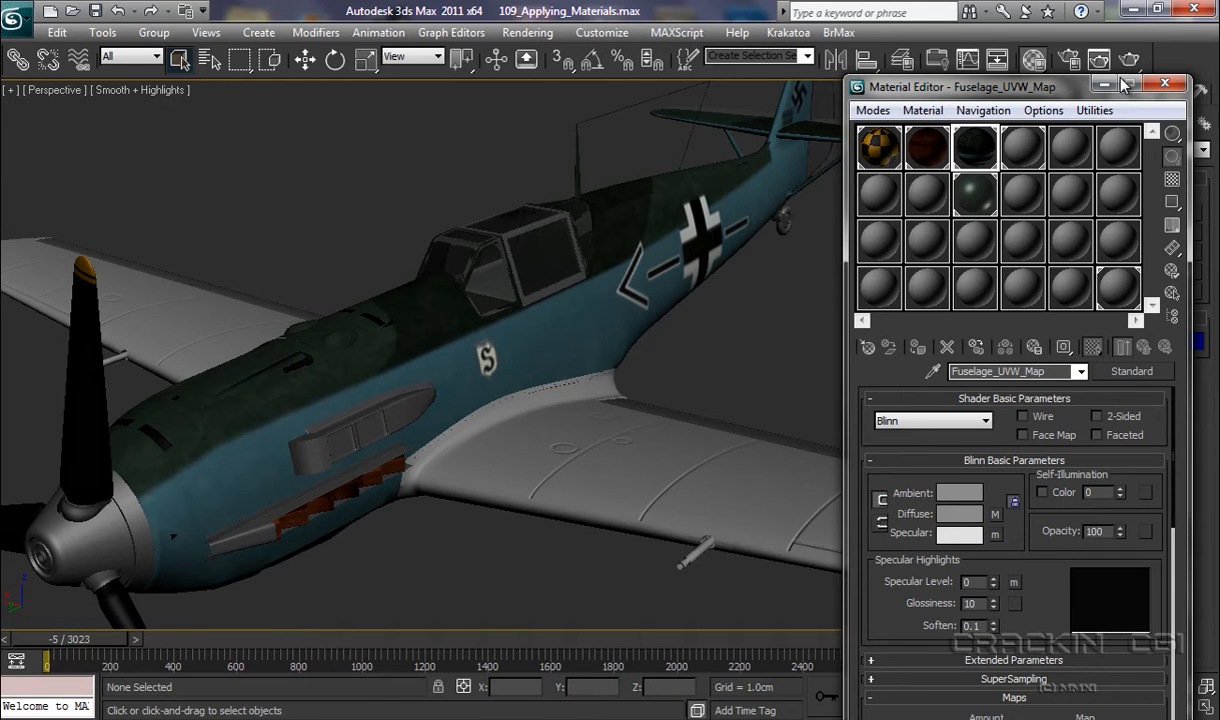
Switch to 3ds Max and render the Perspective view of the aircraft with the updated fuselage texture.
key("shift+q")
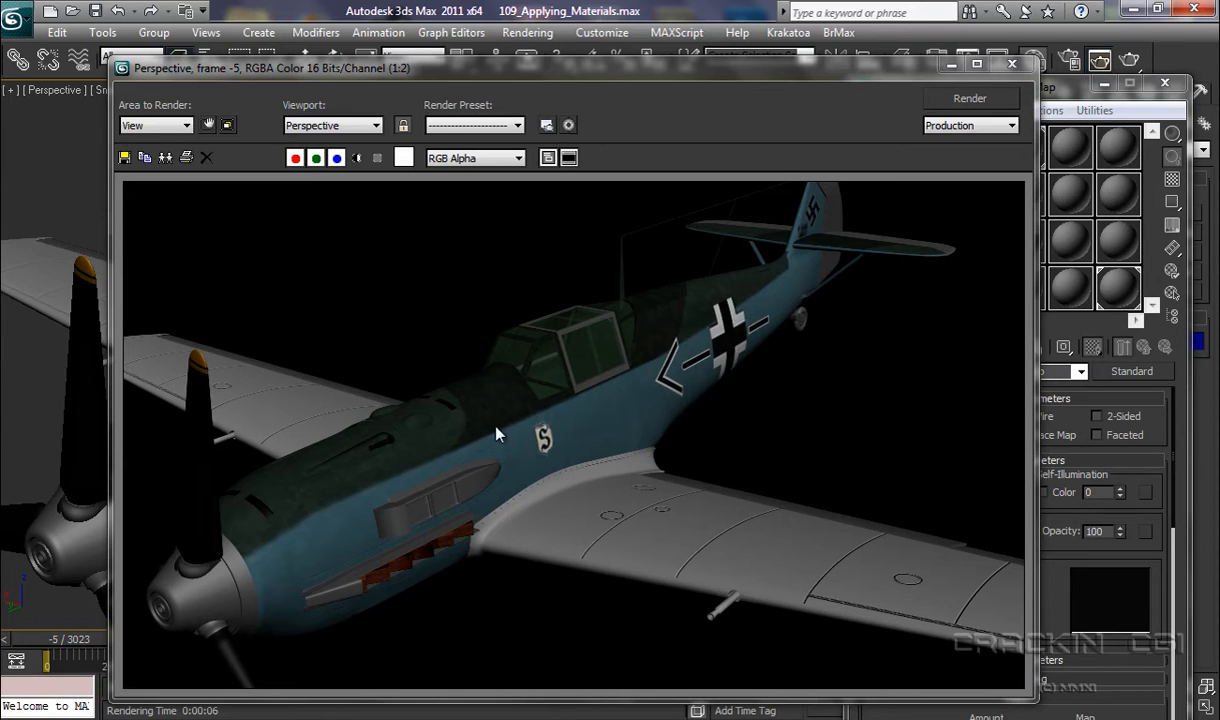
Enable the Specular Level and Specular Color maps of the Fuselage_UVW_Map material, and render the Perspective view to check the fuselage.
left_click(1067, 93)
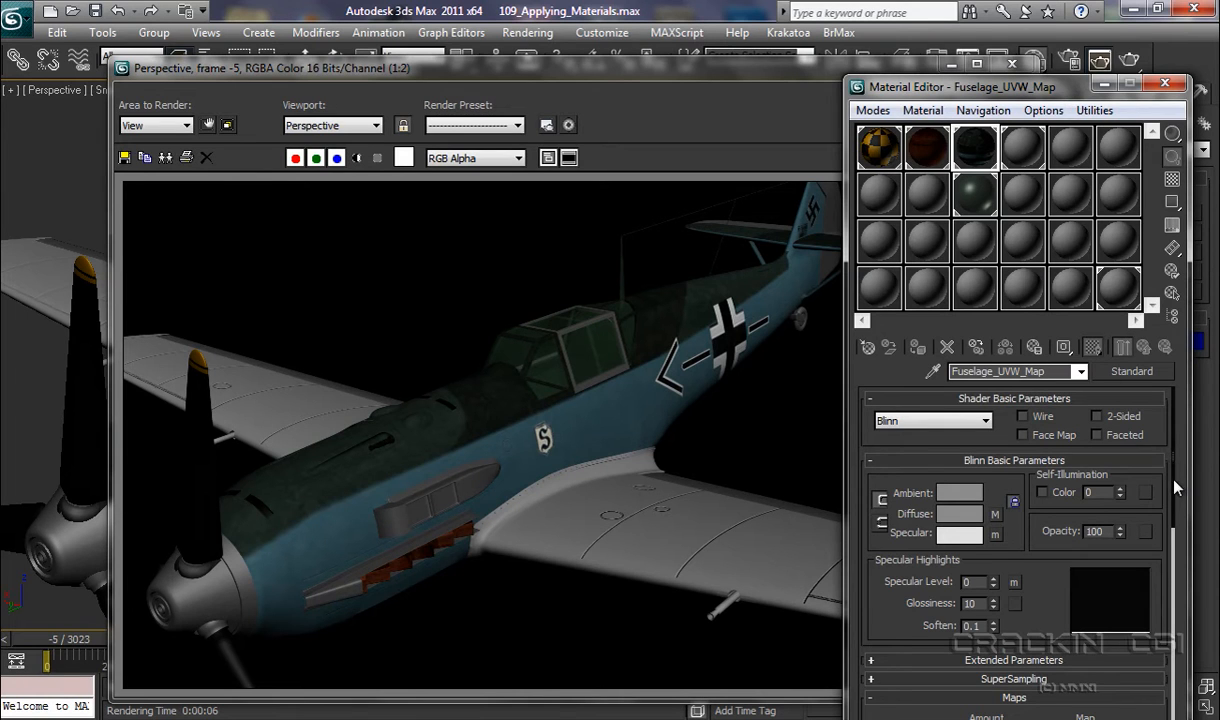
left_click_drag(1176, 487, 1180, 637)
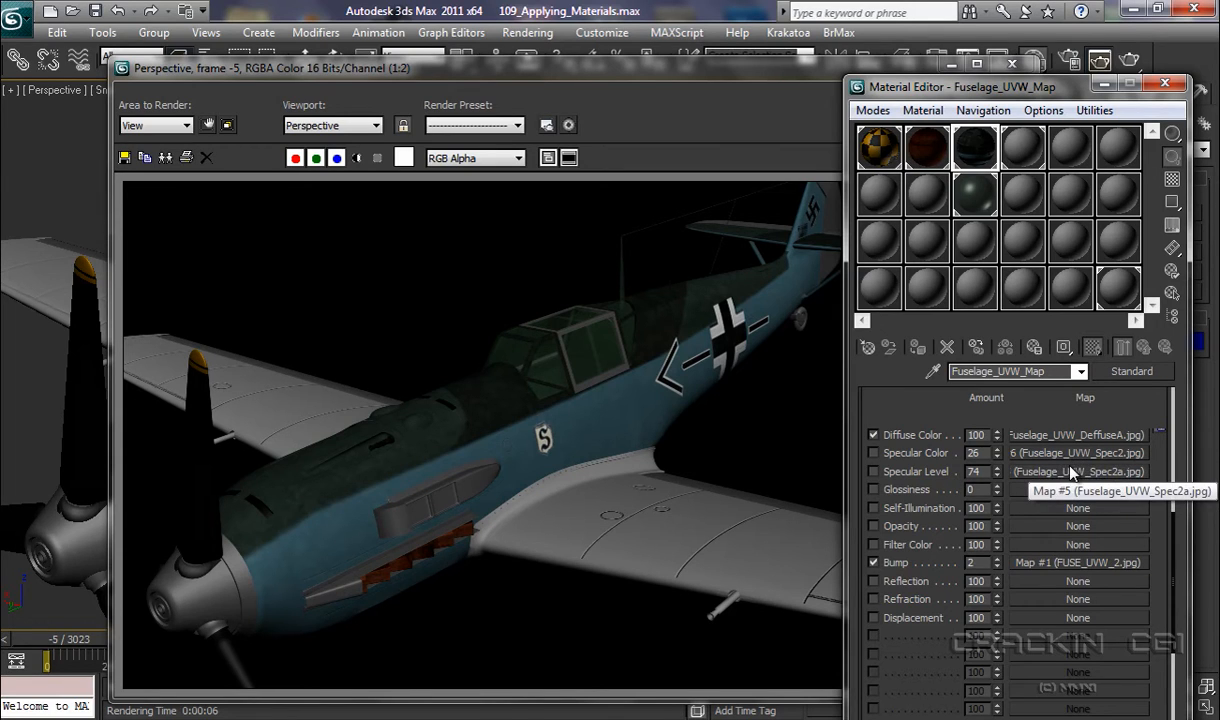
left_click(876, 473)
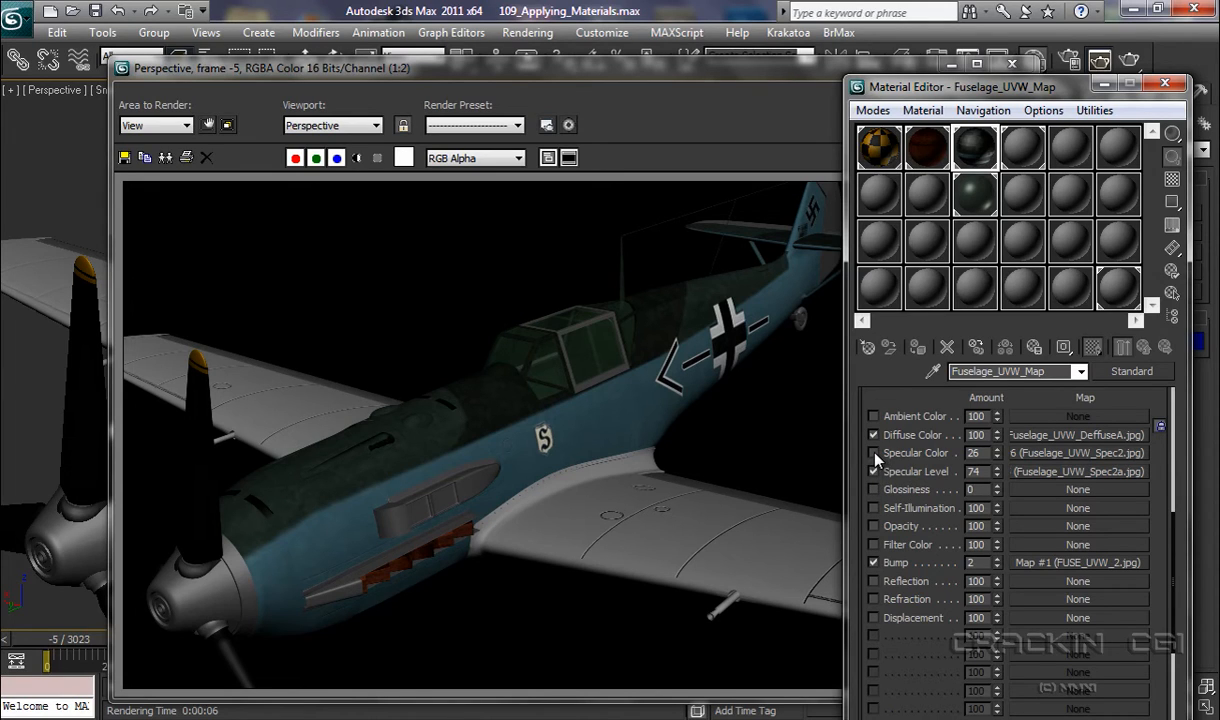
left_click(874, 454)
left_click(675, 85)
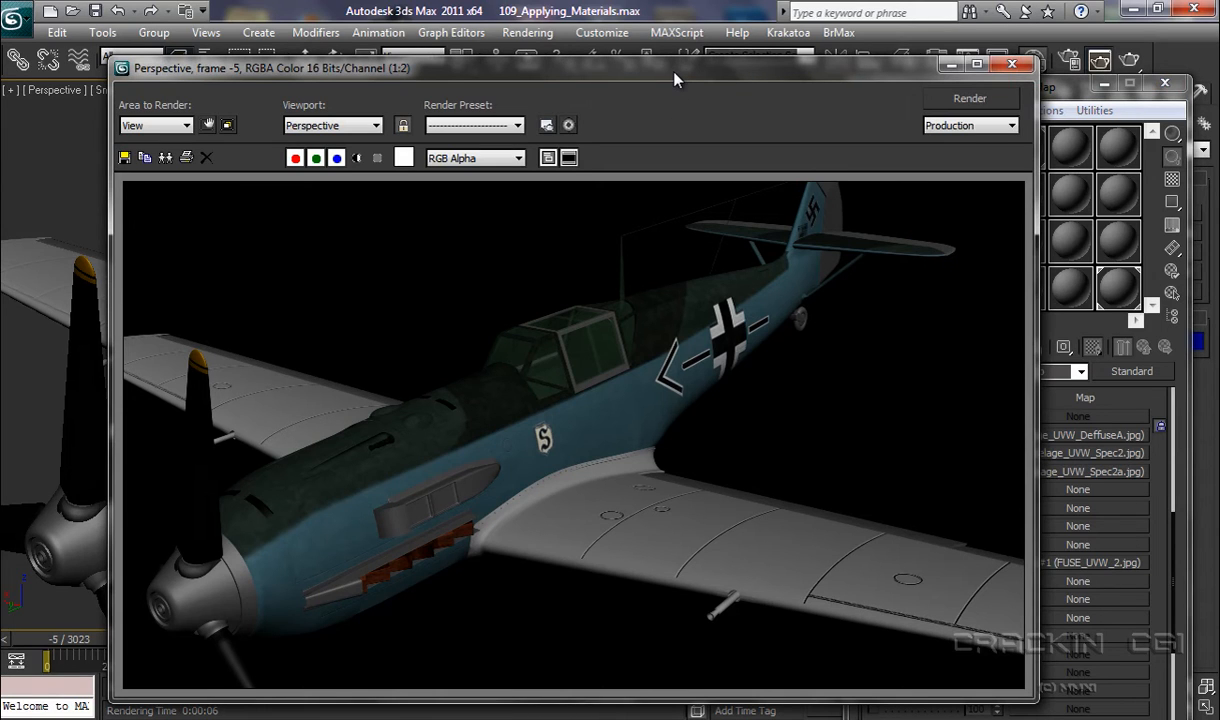
left_click(969, 104)
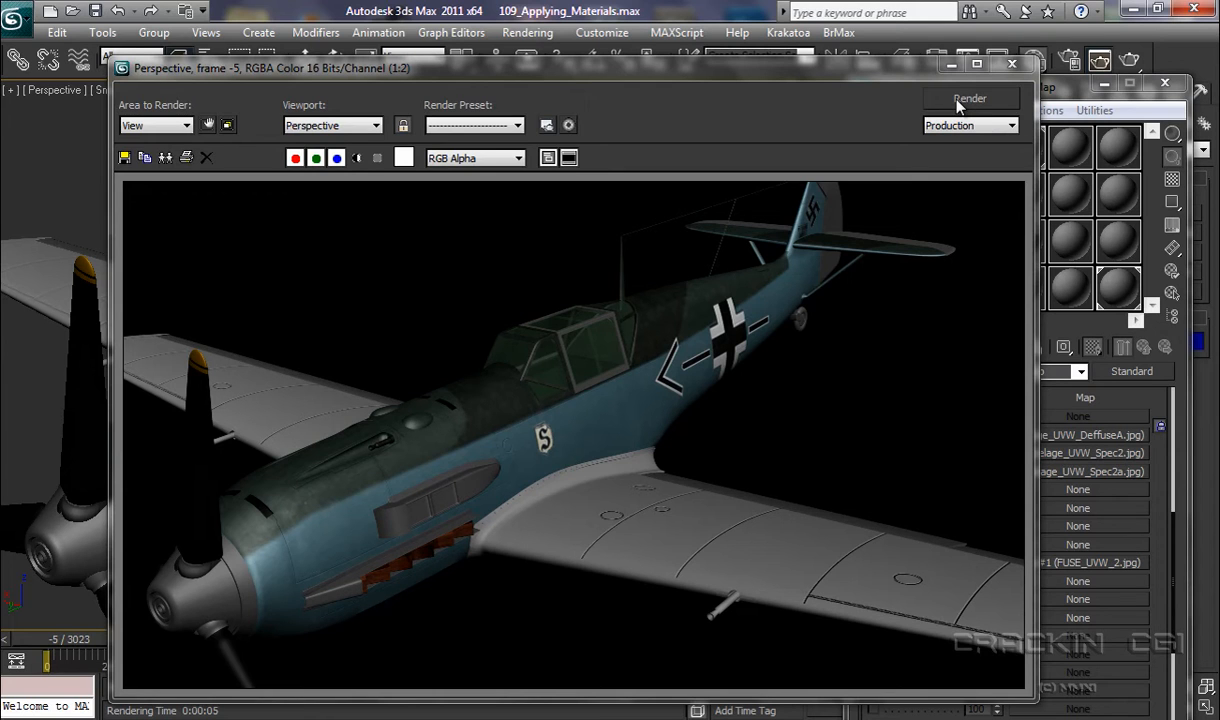
left_click(1012, 64)
Render a side view of the aircraft's fuselage showing the cross marking, and close the rendered image.
left_click_drag(643, 399, 502, 405)
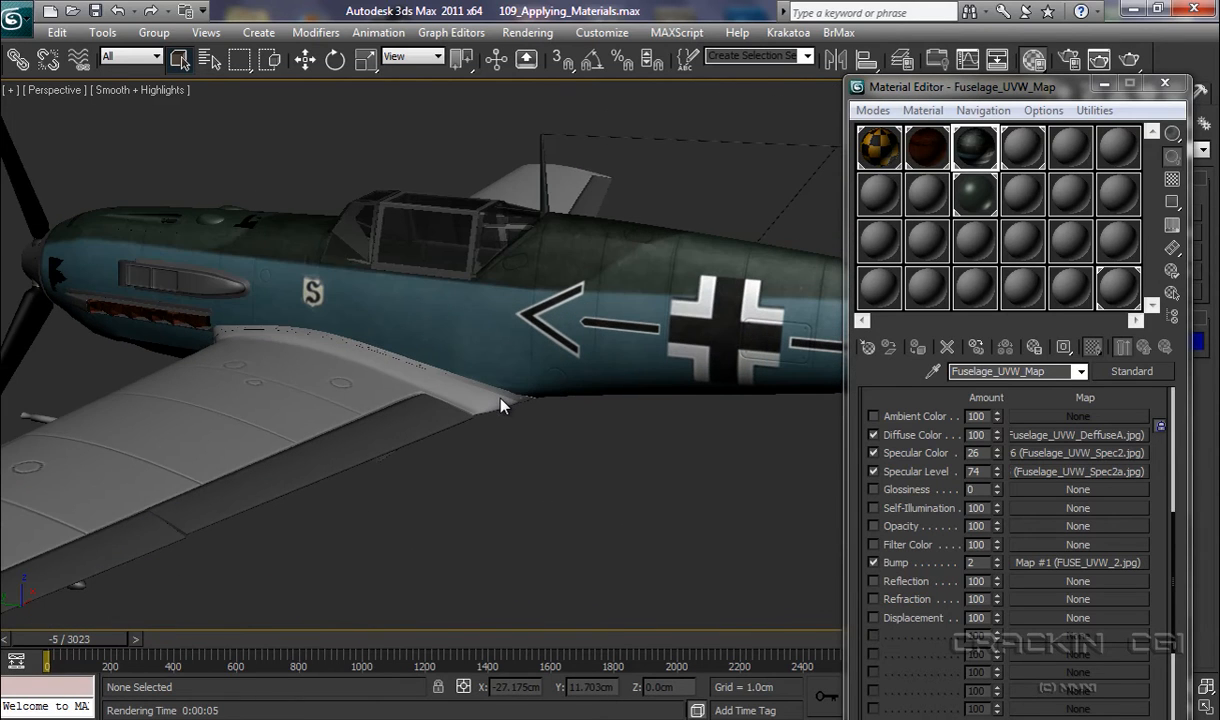
left_click(1129, 60)
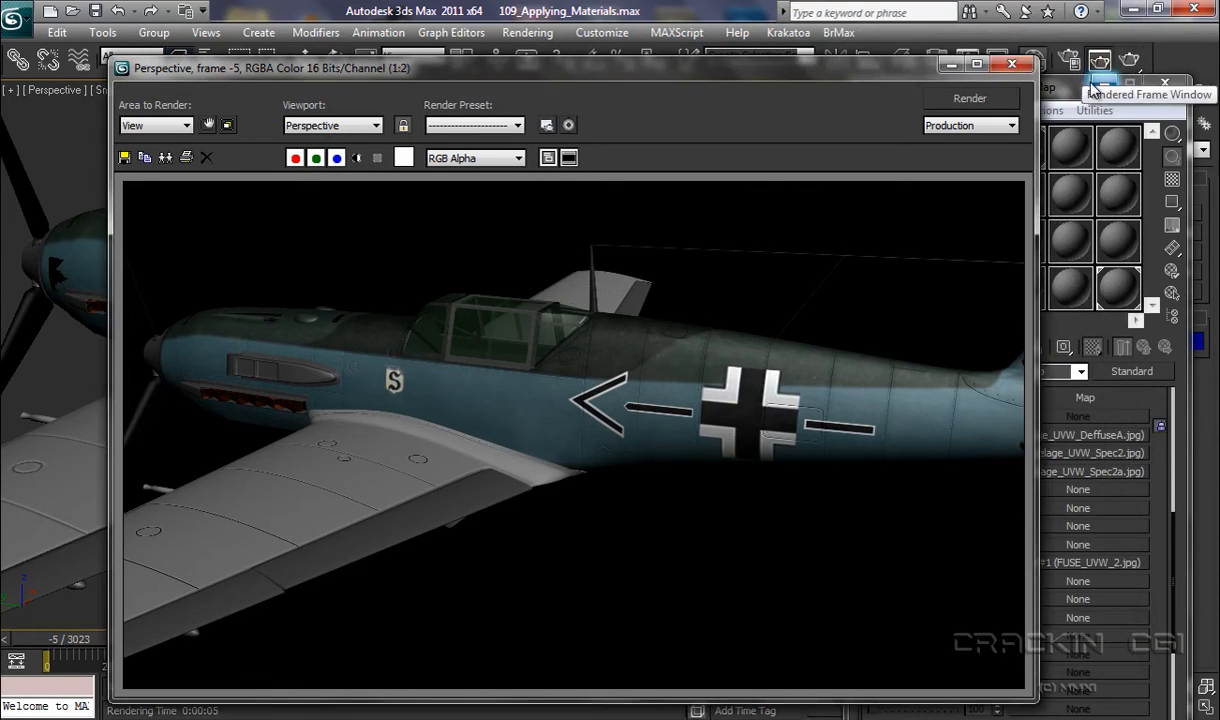
left_click(1012, 66)
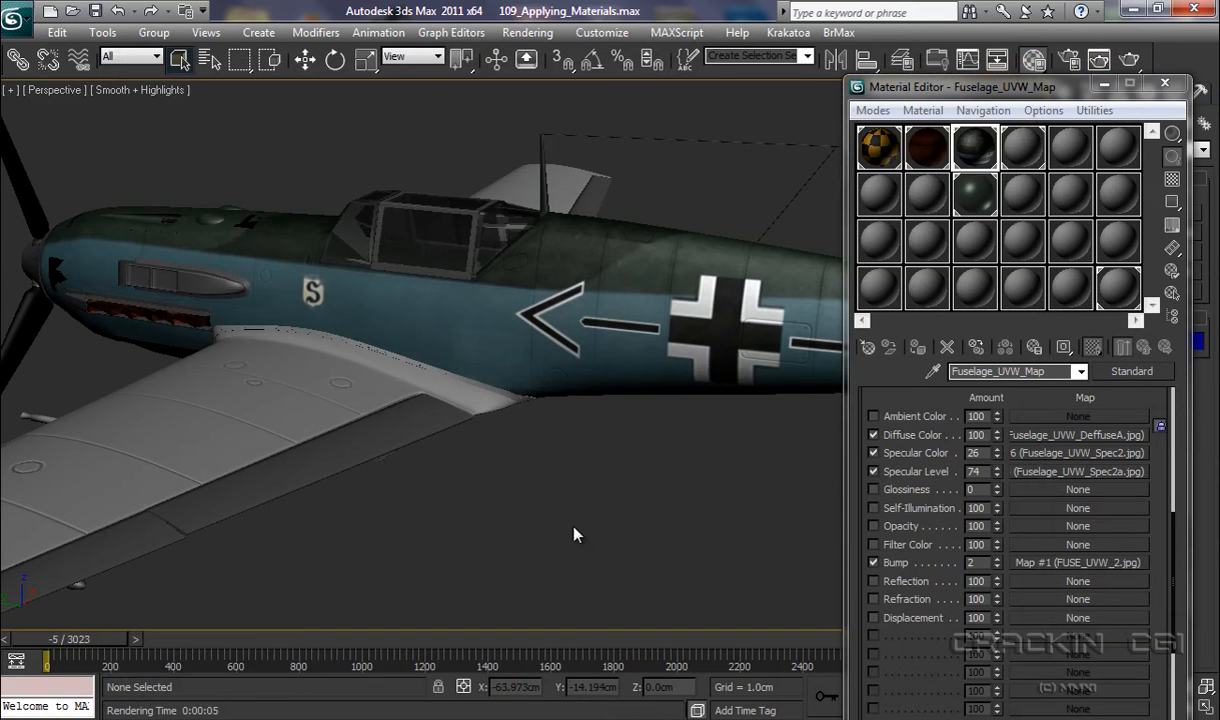
Render the aircraft from above its nose and move the rendered image clear of the material's map list.
left_click_drag(597, 494, 760, 522)
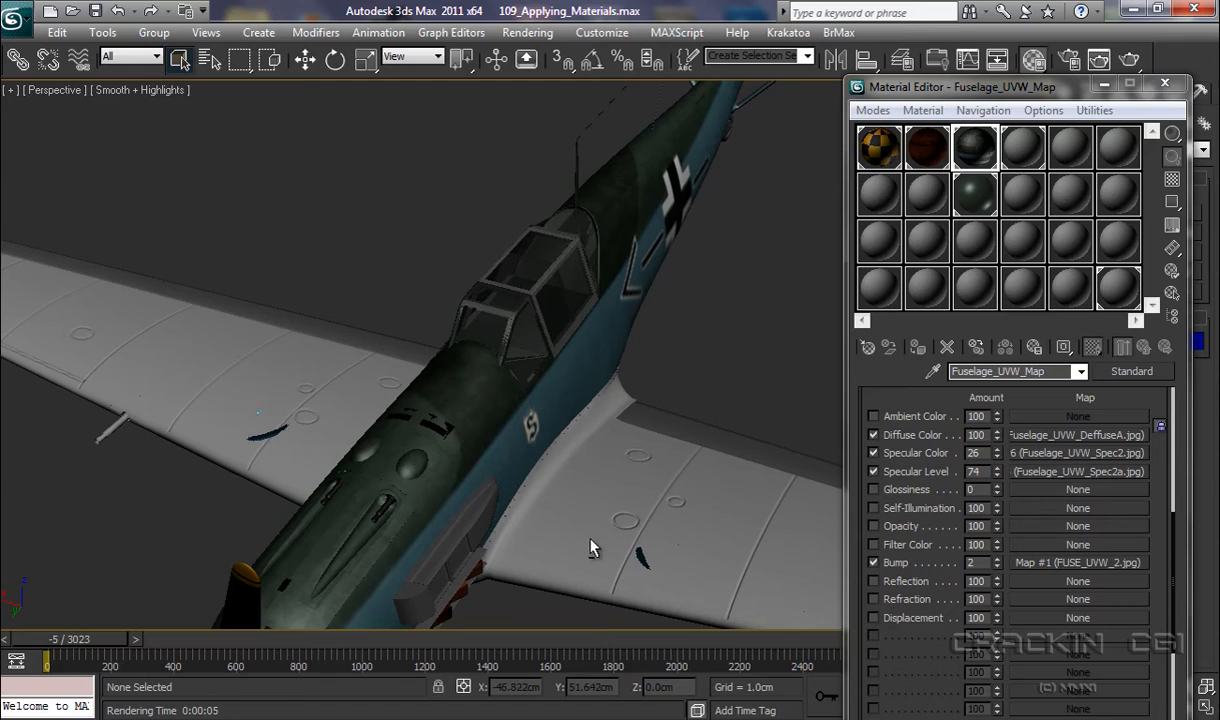
left_click_drag(591, 541, 607, 476)
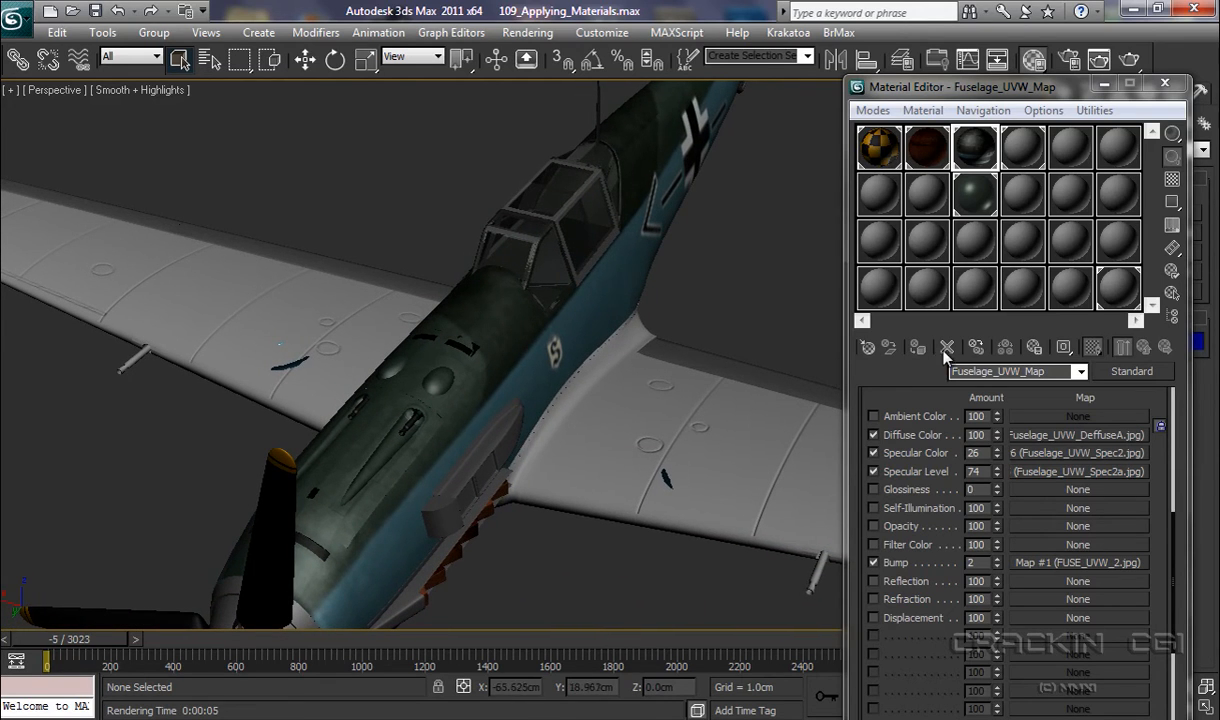
left_click(1072, 62)
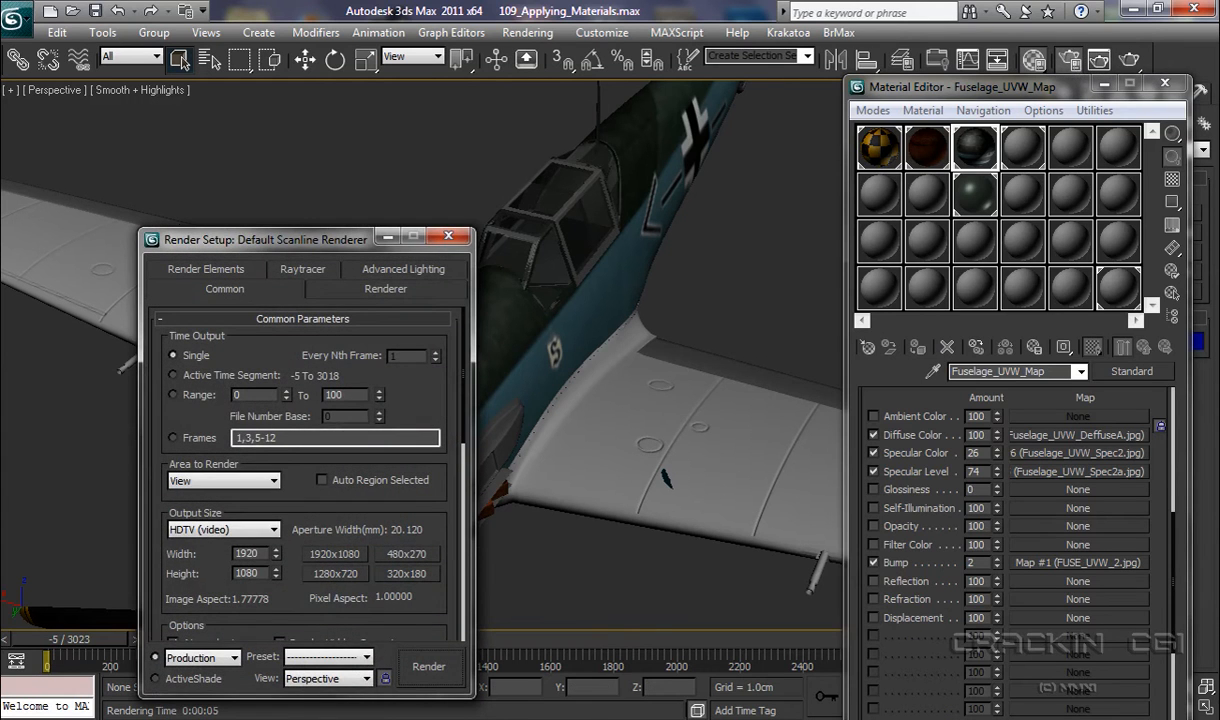
left_click(420, 662)
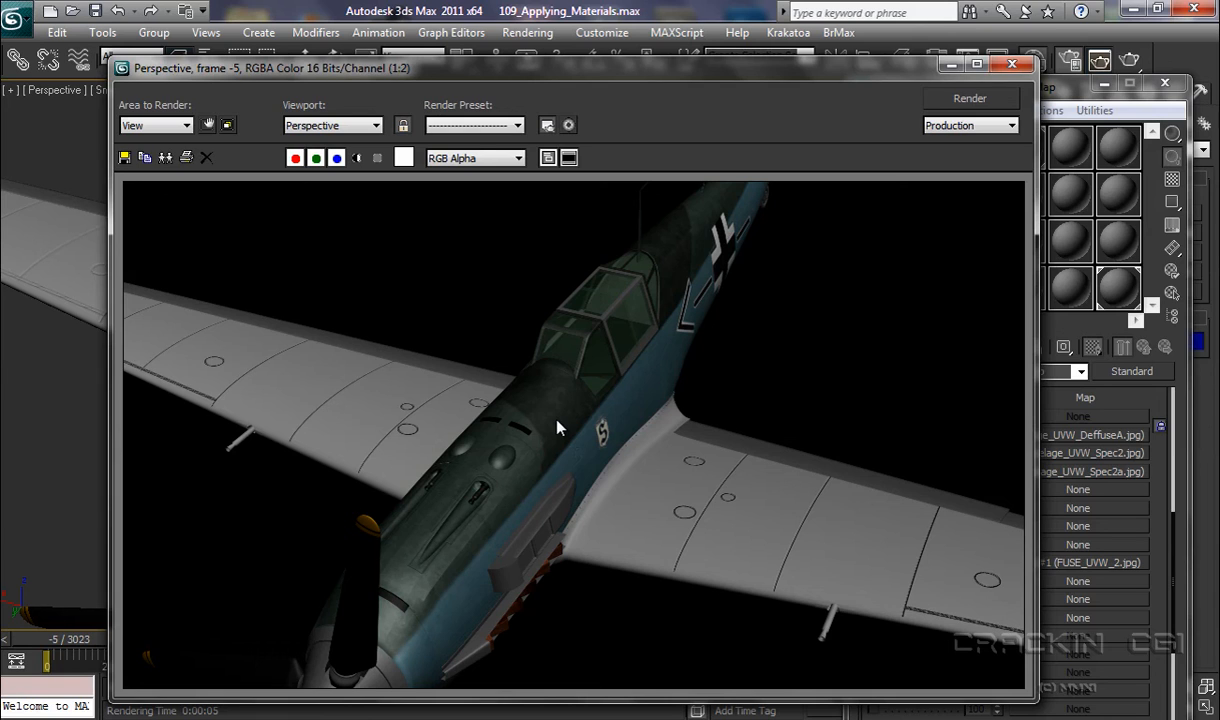
left_click_drag(824, 69, 651, 90)
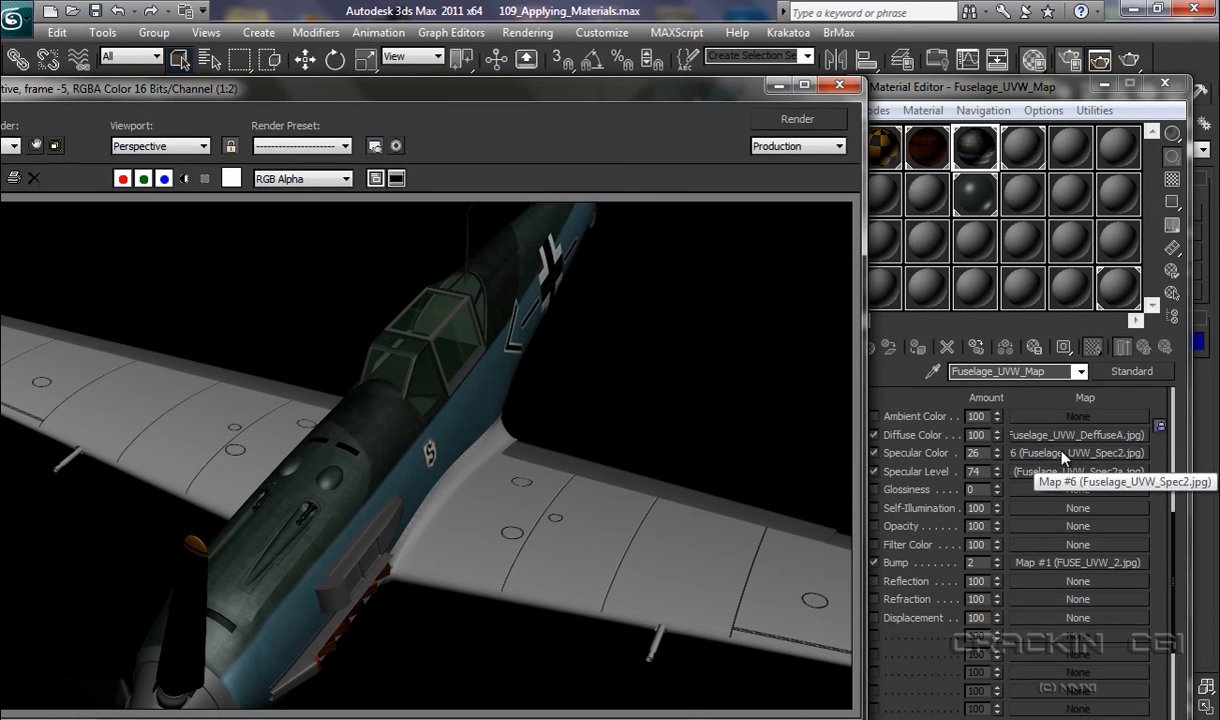